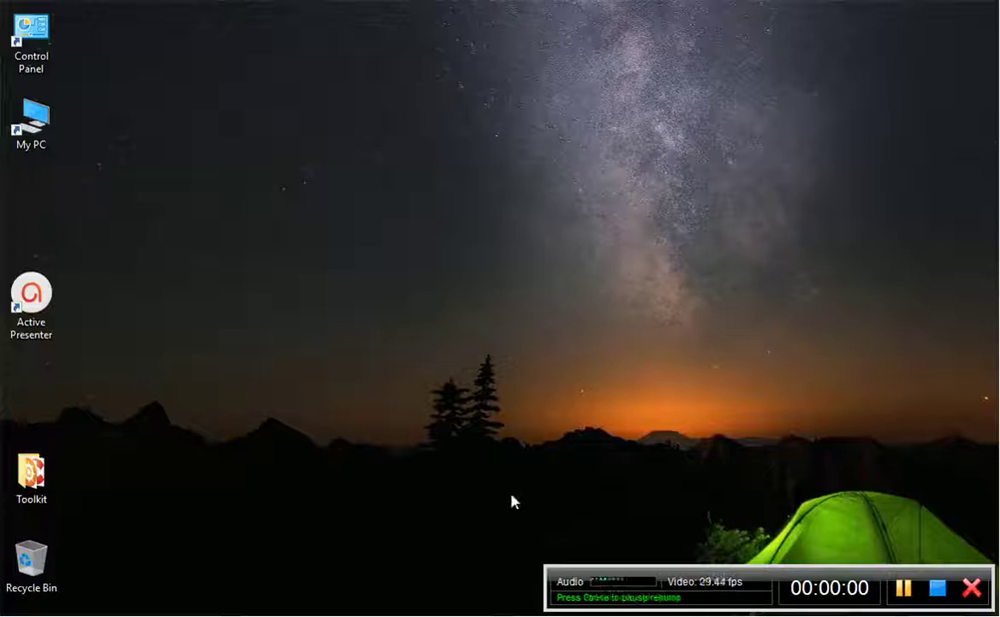
# Bring Opera forward and show the calibre-ebook.com home page tab
pyautogui.click(381, 613)
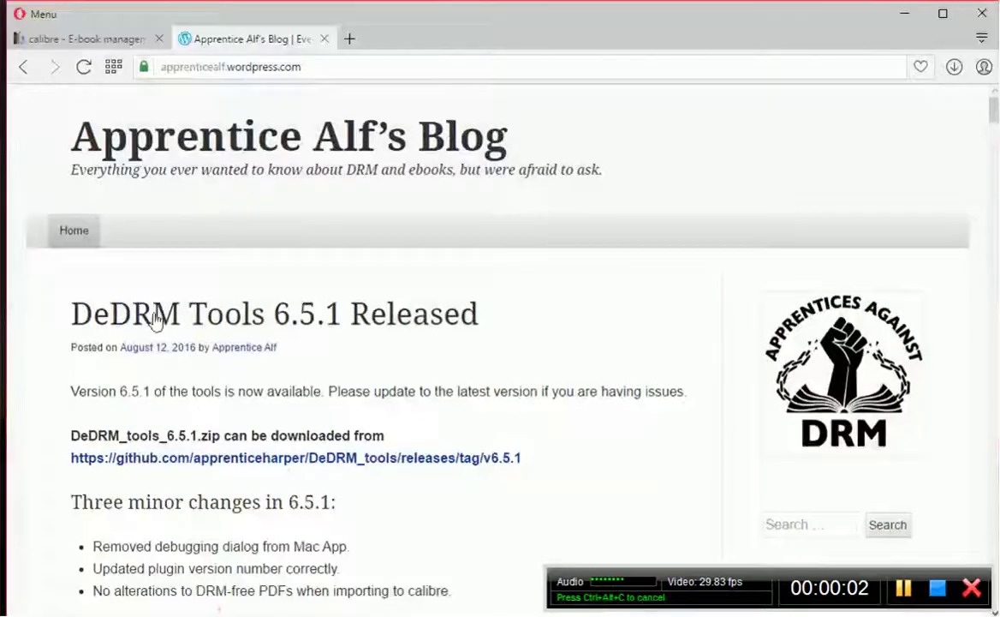
pyautogui.click(105, 40)
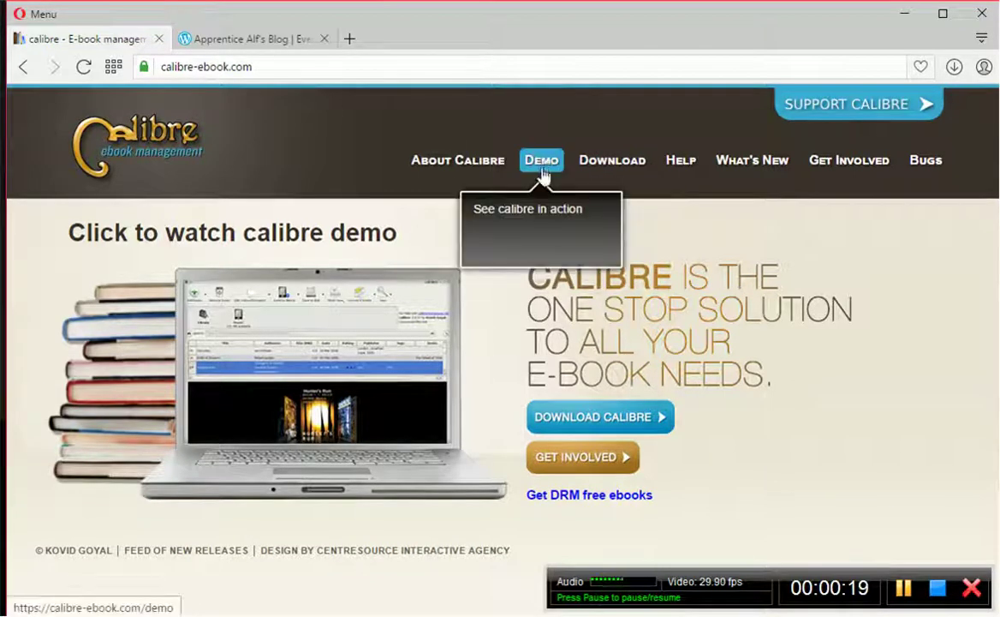
# Save the Windows 64bit calibre-64bit-2.69.0.msi installer from calibre's Download page into Downloads
pyautogui.click(612, 162)
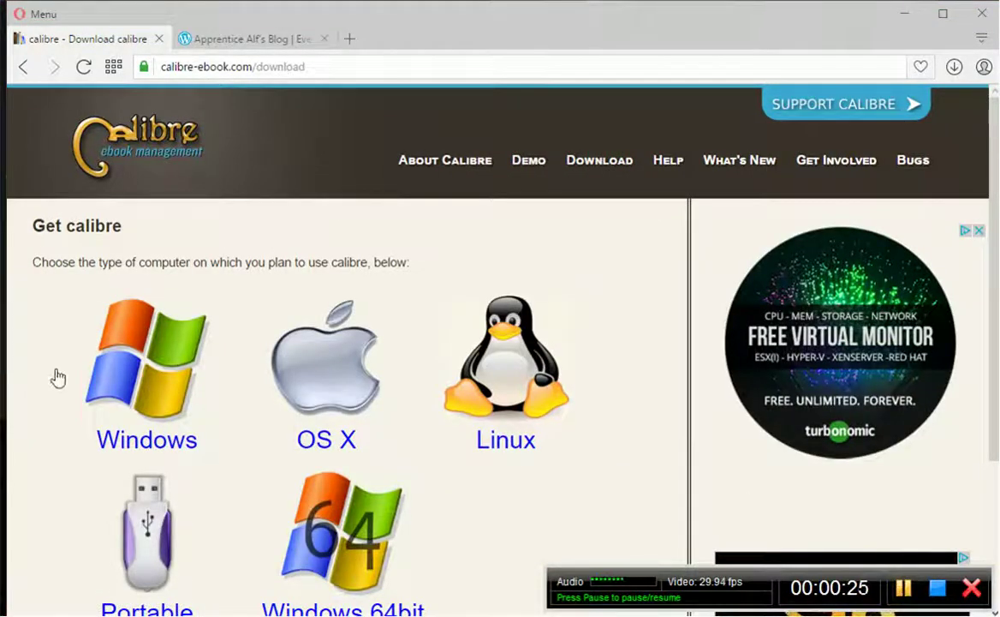
pyautogui.click(308, 492)
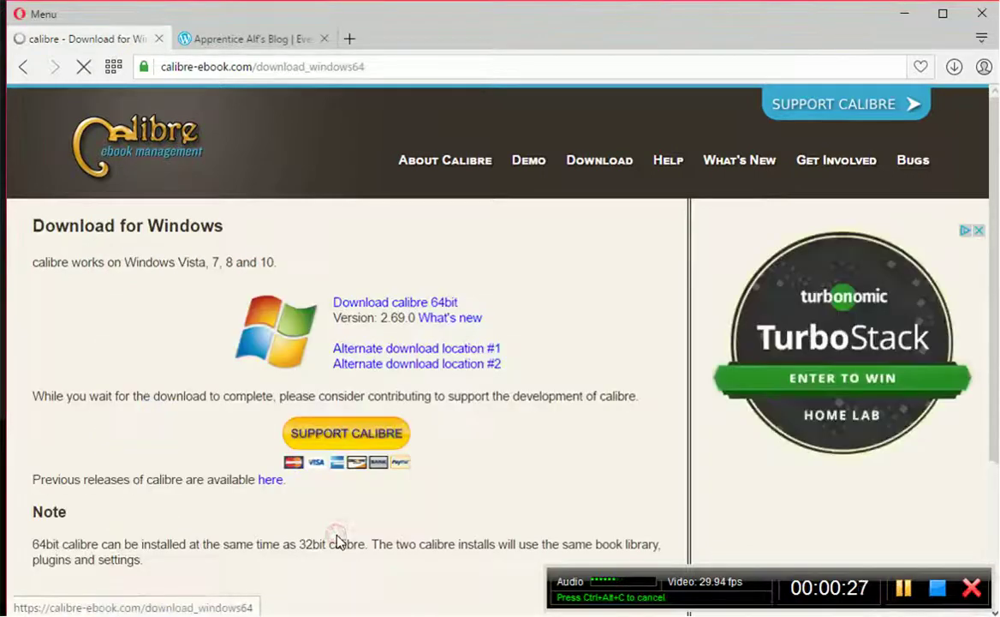
pyautogui.click(411, 304)
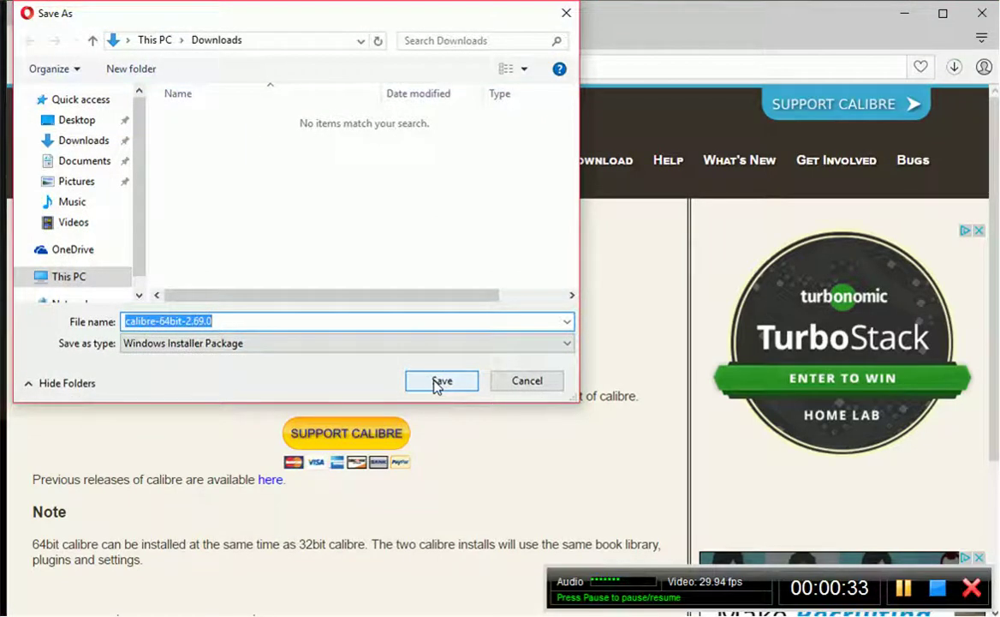
pyautogui.click(440, 382)
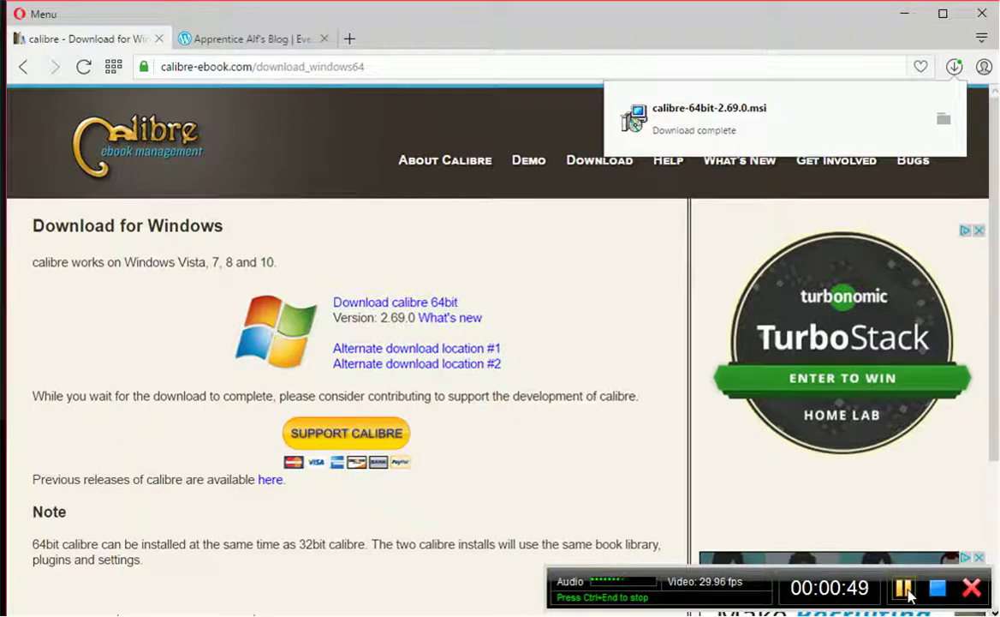
# On Apprentice Alf's Blog, open the GitHub v6.5.1 release link in a new tab
pyautogui.click(249, 40)
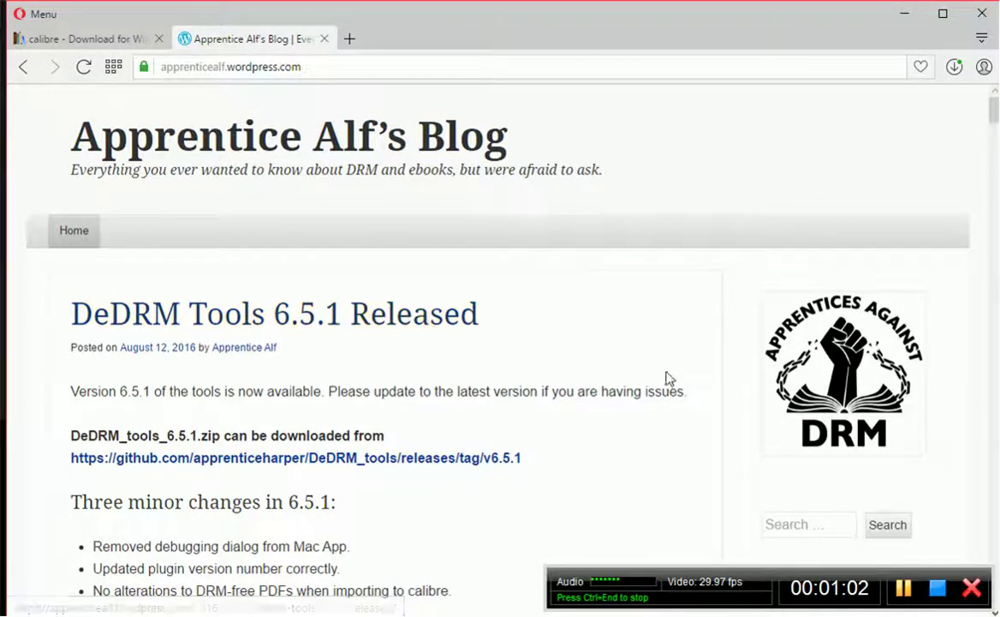
pyautogui.scroll(-3, 647, 465)
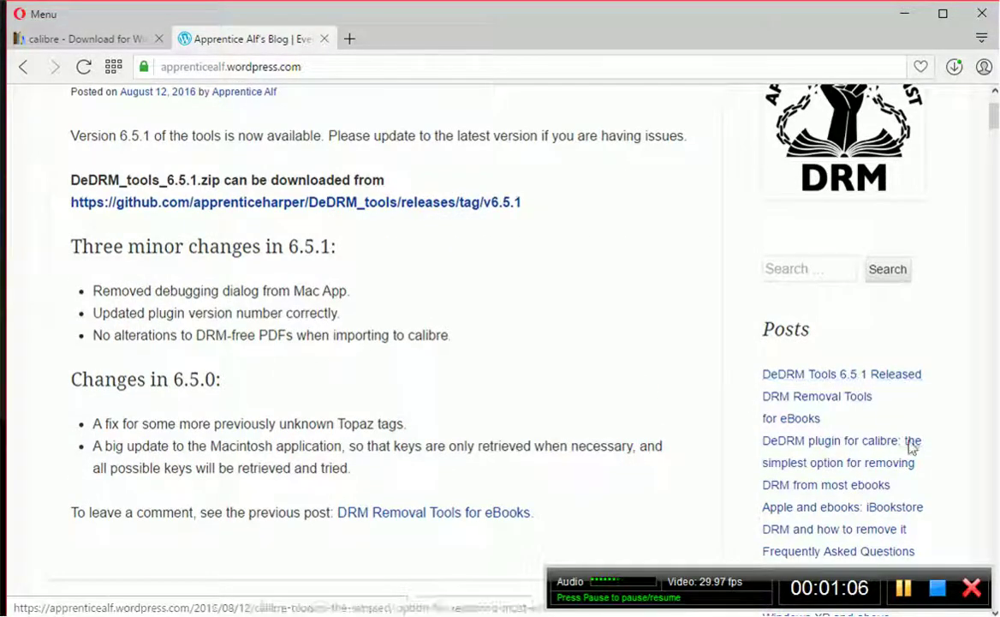
pyautogui.scroll(3, 536, 439)
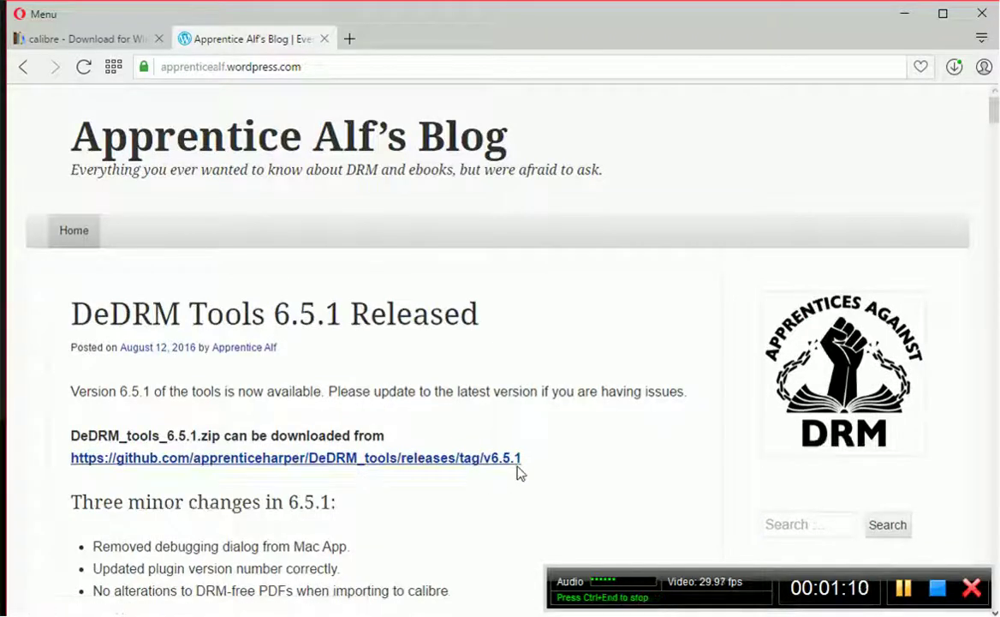
pyautogui.rightClick(441, 463)
pyautogui.click(452, 471)
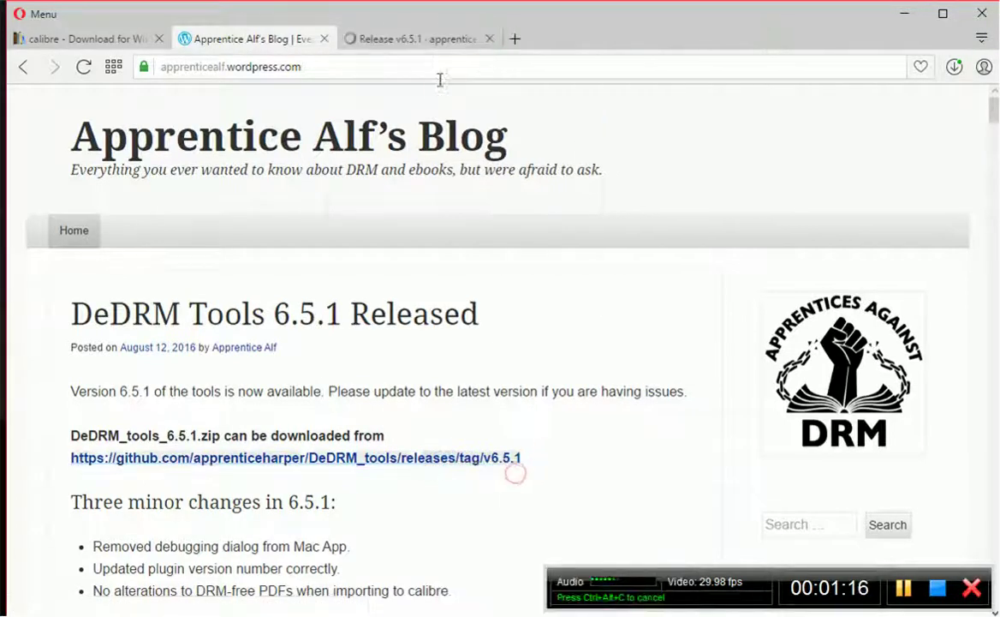
# Download DeDRM_tools_6.5.1.zip from the Release v6.5.1 page, then minimize the browser
pyautogui.click(387, 39)
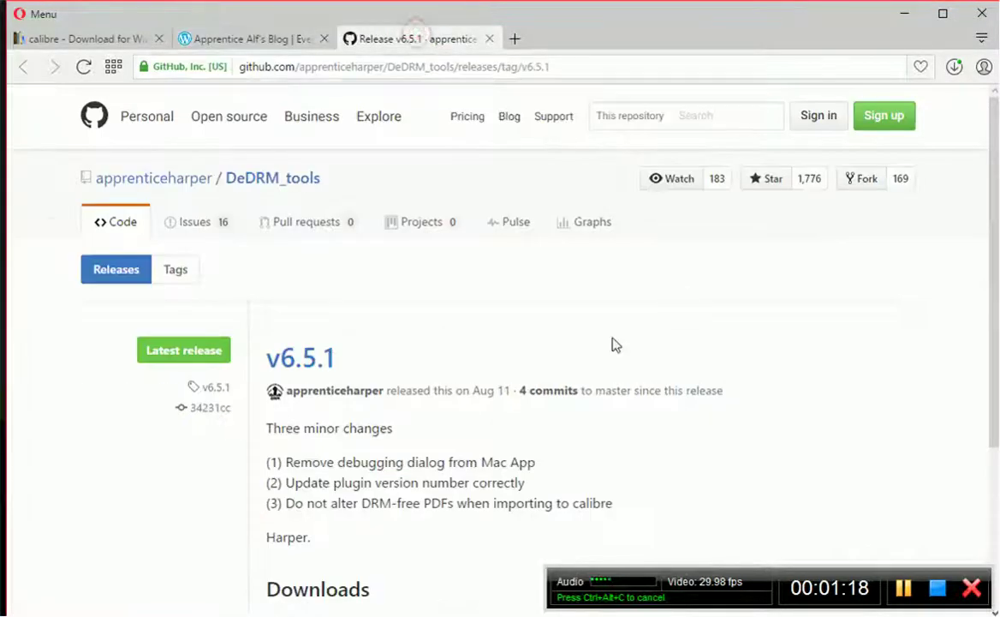
pyautogui.scroll(-2, 215, 432)
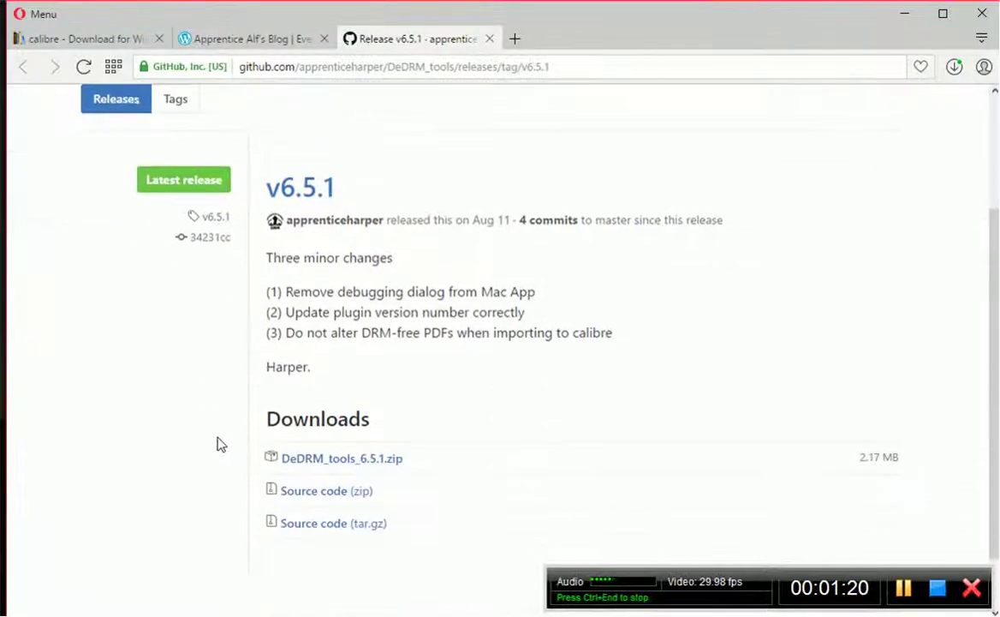
pyautogui.click(349, 463)
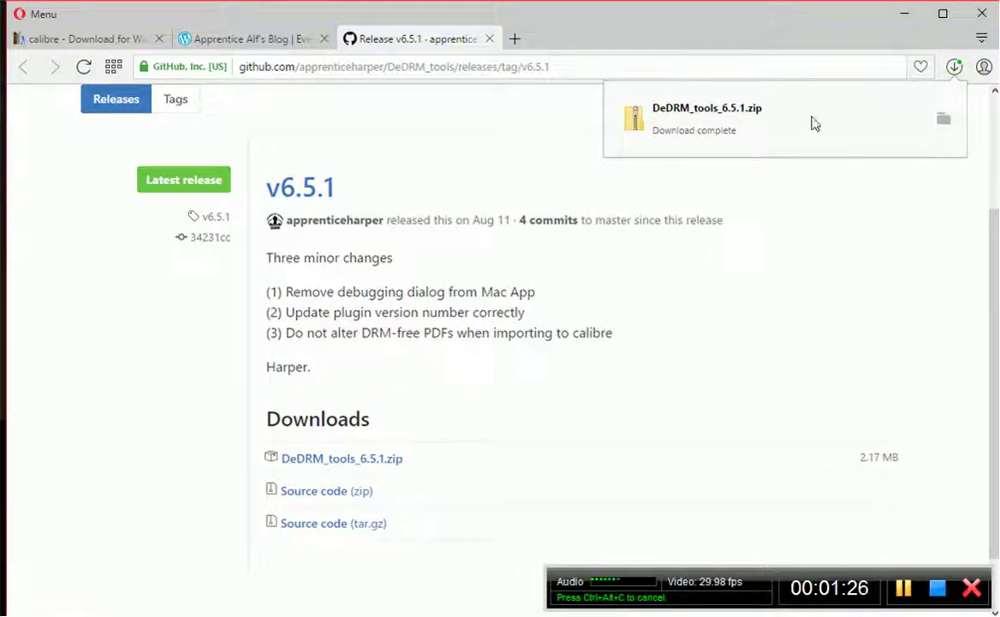
pyautogui.click(906, 16)
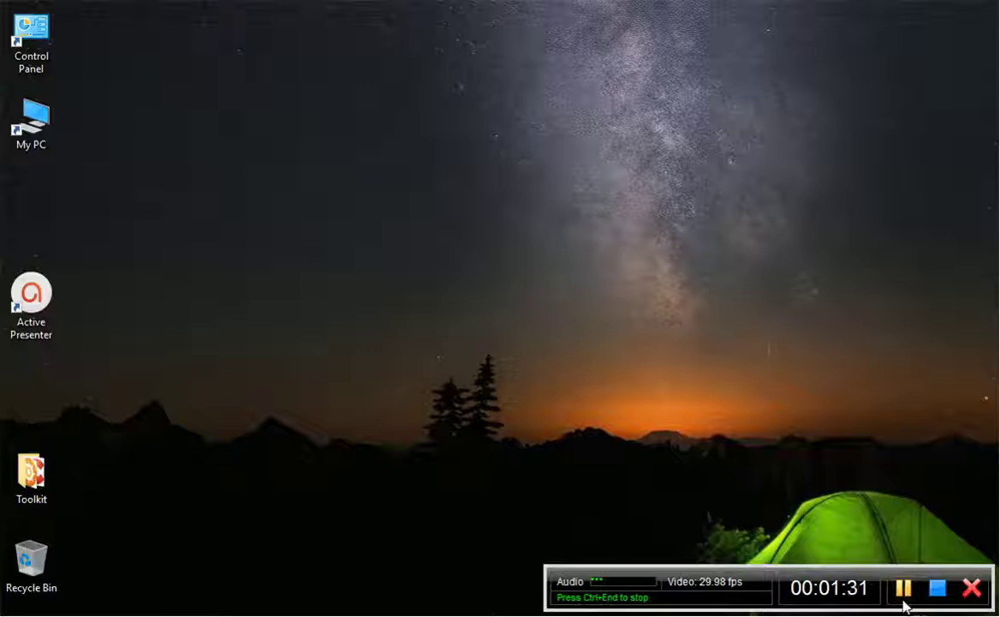
# Arrange the Downloads and This PC windows side by side
pyautogui.click(296, 610)
pyautogui.moveTo(698, 47); pyautogui.dragTo(791, 20)
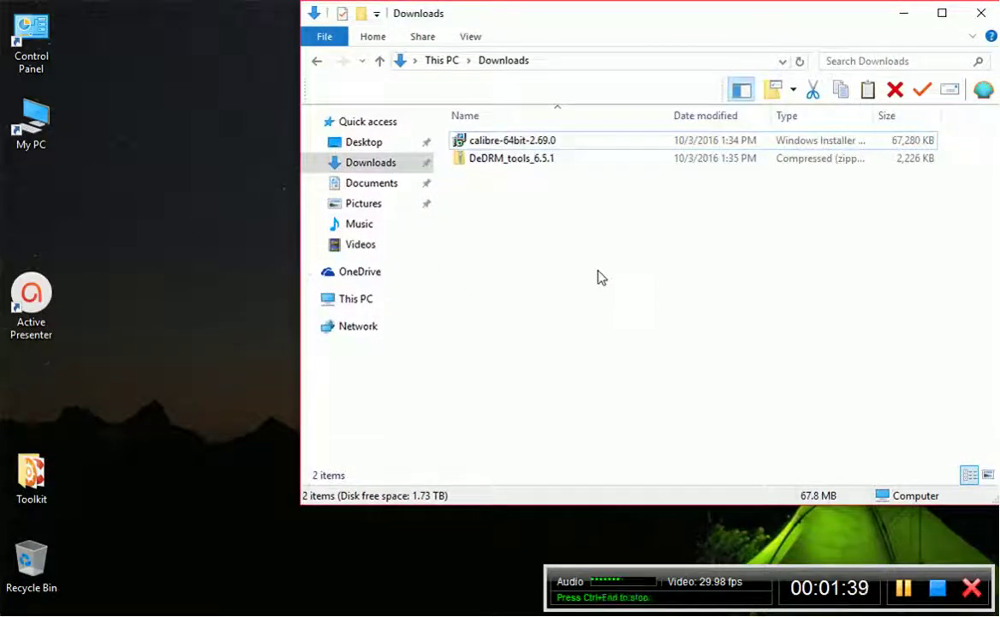
pyautogui.doubleClick(41, 125)
pyautogui.moveTo(578, 41); pyautogui.dragTo(263, 31)
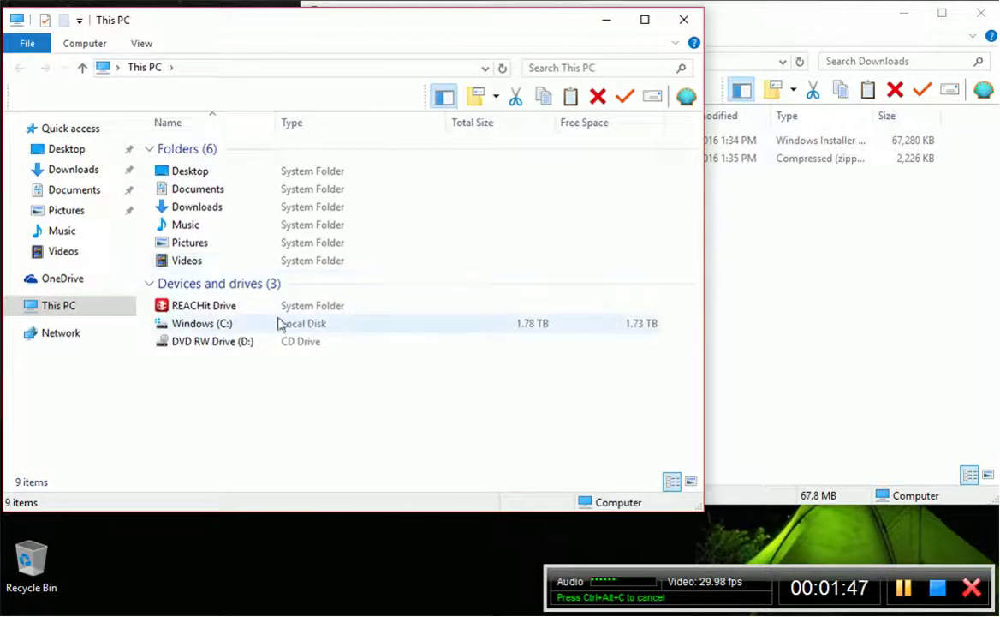
# Browse the This PC window to C:\Program Files\Calibre2\Version
pyautogui.doubleClick(214, 326)
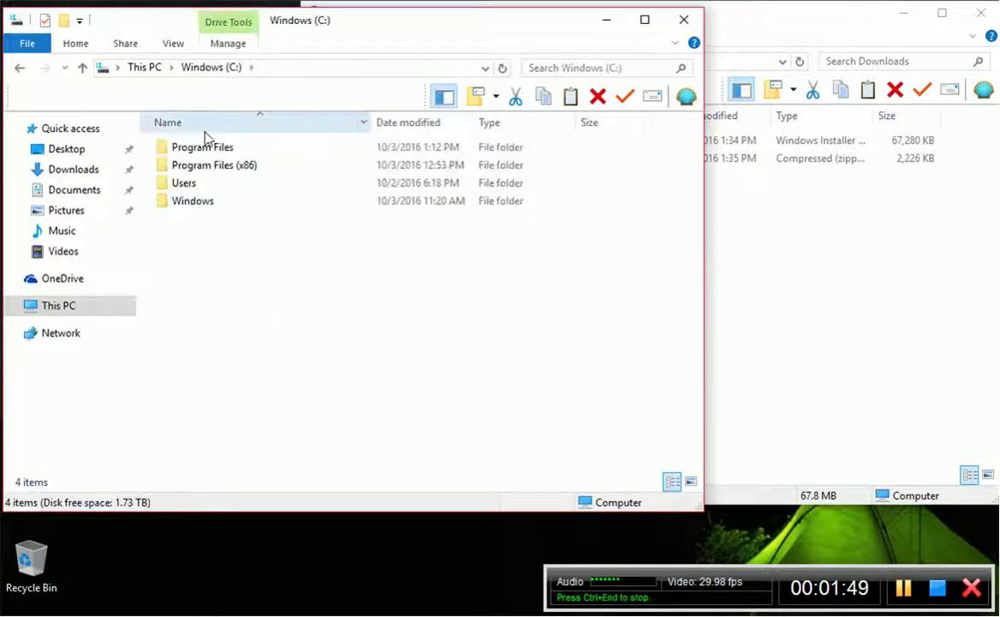
pyautogui.click(204, 149)
pyautogui.doubleClick(204, 149)
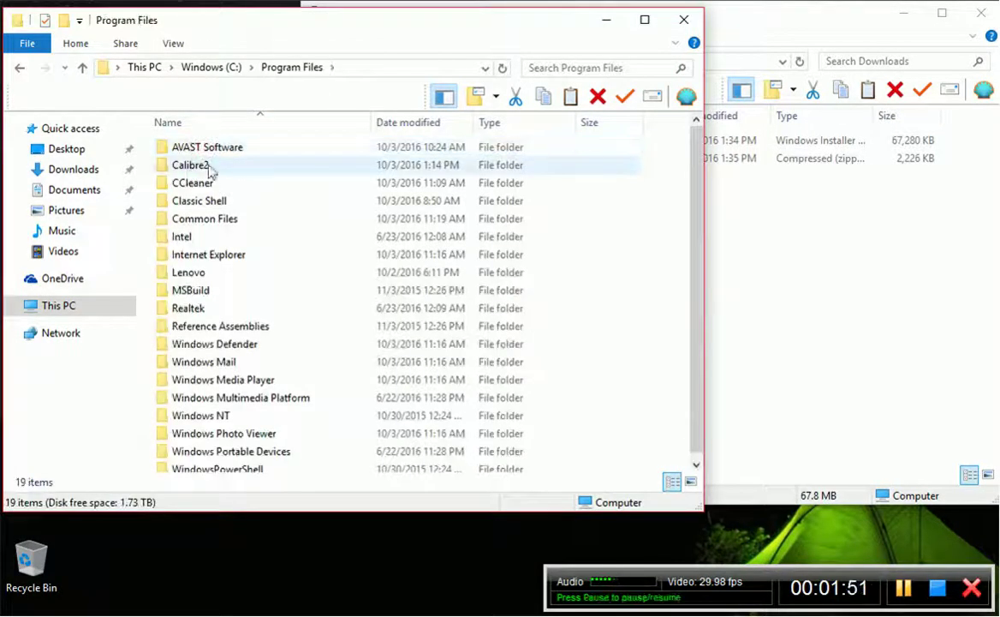
pyautogui.doubleClick(192, 164)
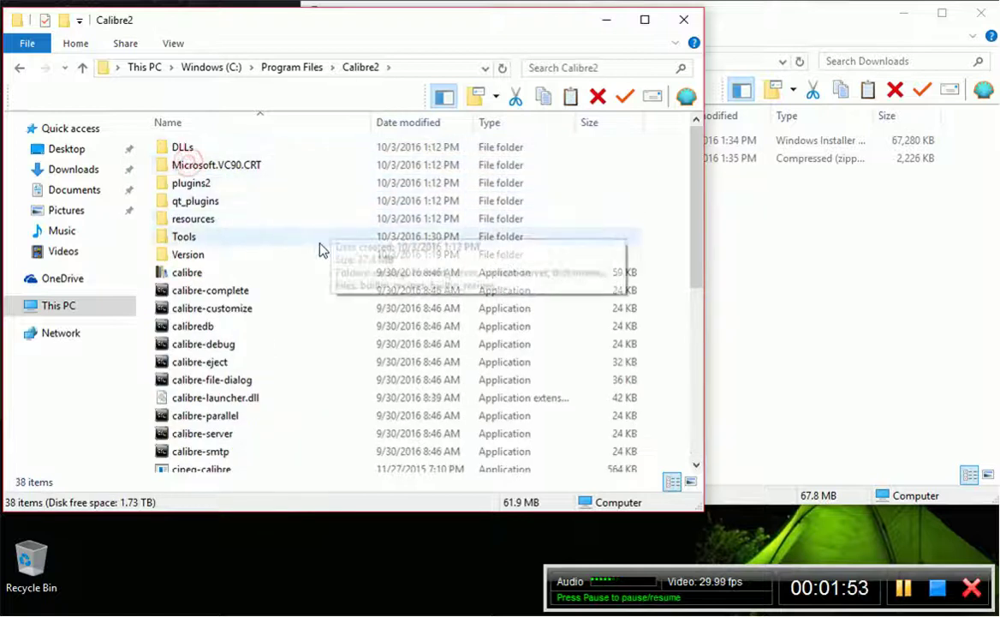
pyautogui.click(184, 257)
pyautogui.doubleClick(182, 256)
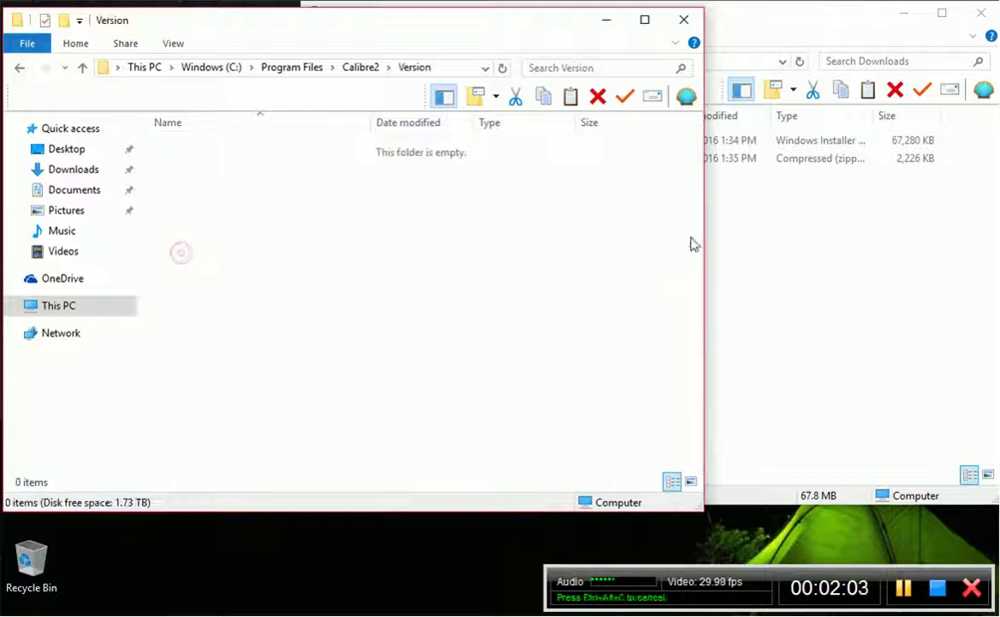
# Drag the calibre-64bit-2.69.0 installer from Downloads into Version, granting administrator permission
pyautogui.click(849, 260)
pyautogui.moveTo(509, 141); pyautogui.dragTo(220, 224)
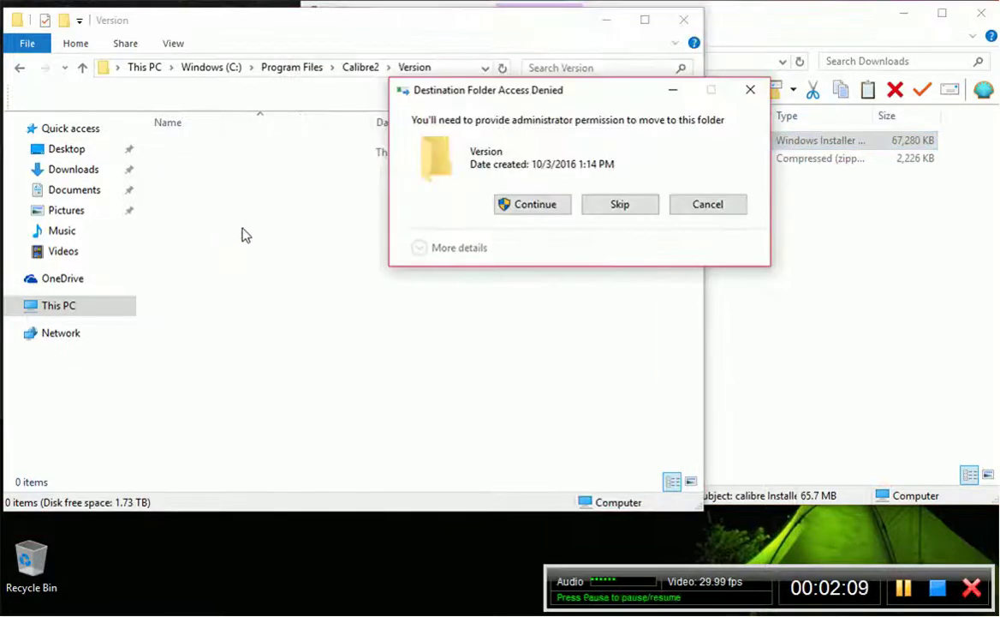
pyautogui.click(538, 205)
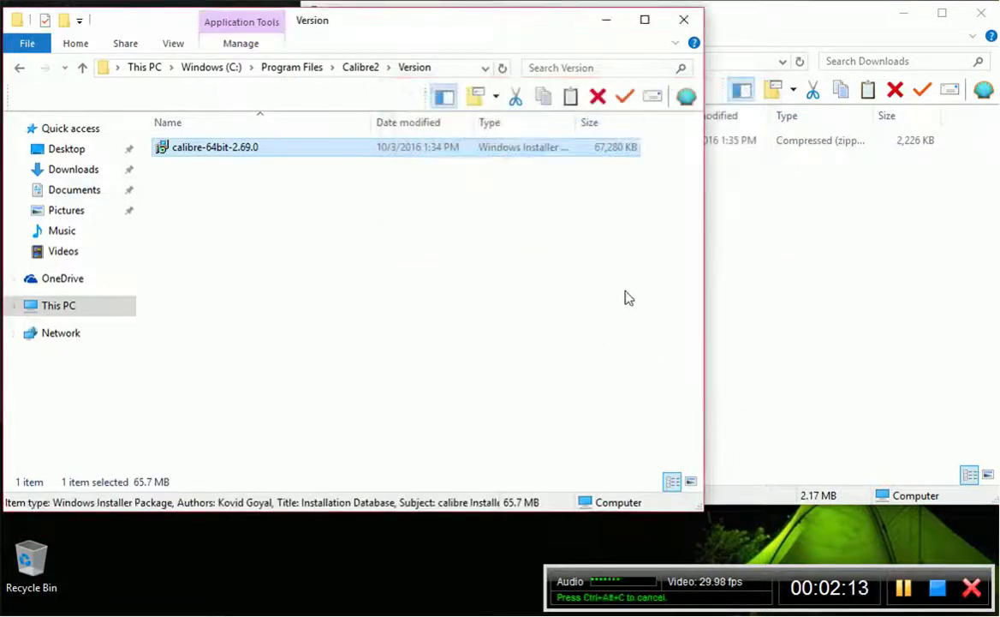
pyautogui.click(818, 141)
# Extract All from the DeDRM_tools_6.5.1 zip, setting C:\Program Files\Calibre2\Tools as destination
pyautogui.rightClick(579, 144)
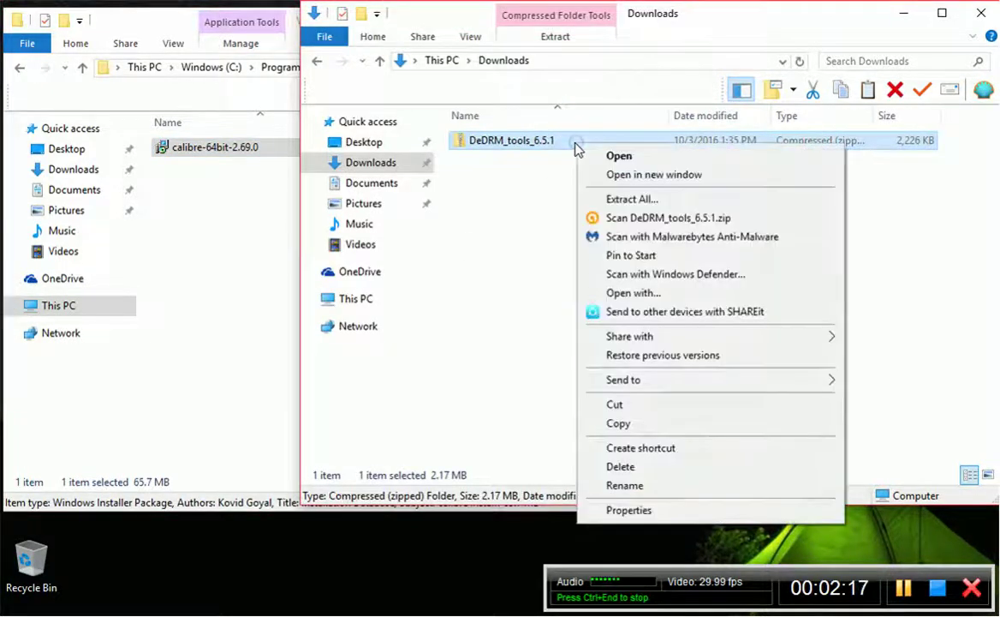
pyautogui.click(667, 201)
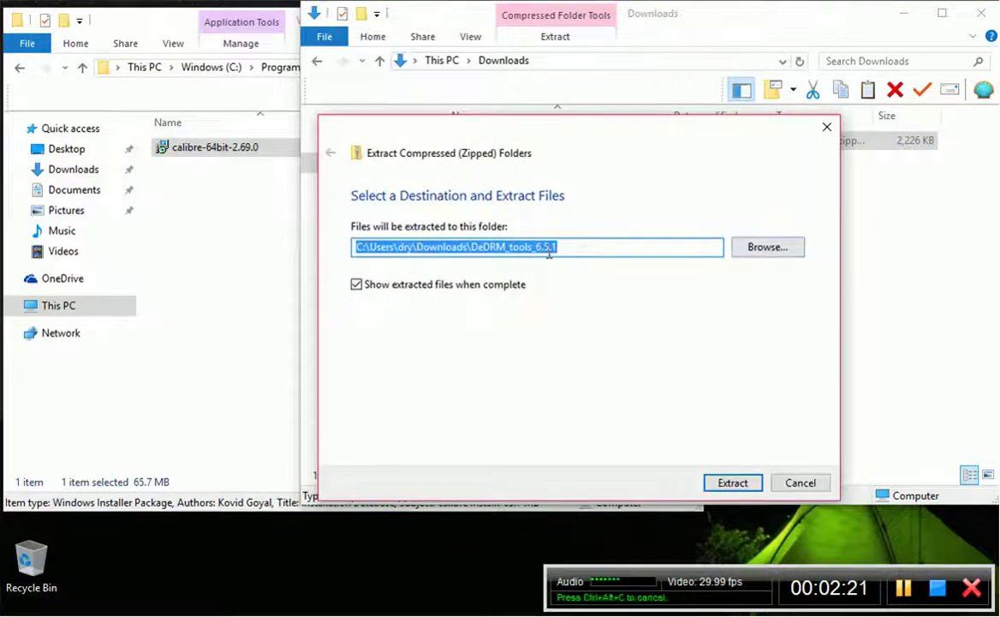
pyautogui.click(788, 251)
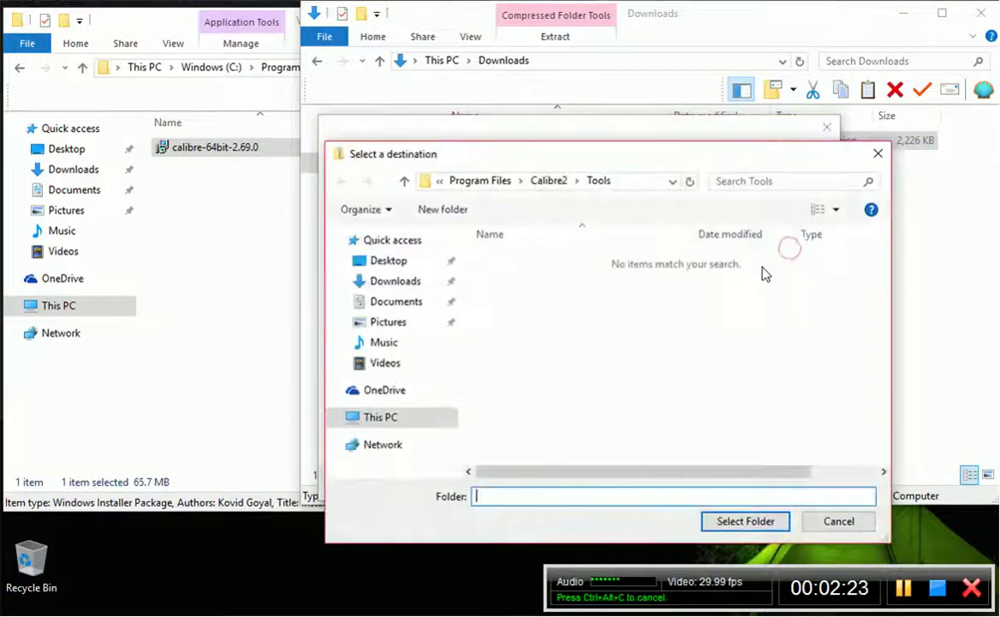
pyautogui.click(385, 417)
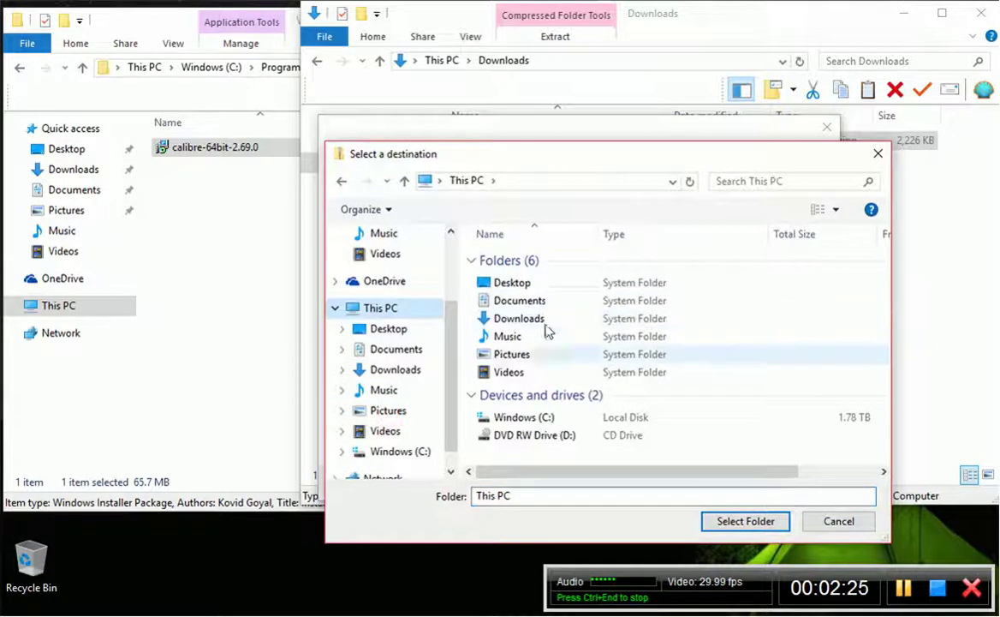
pyautogui.doubleClick(532, 418)
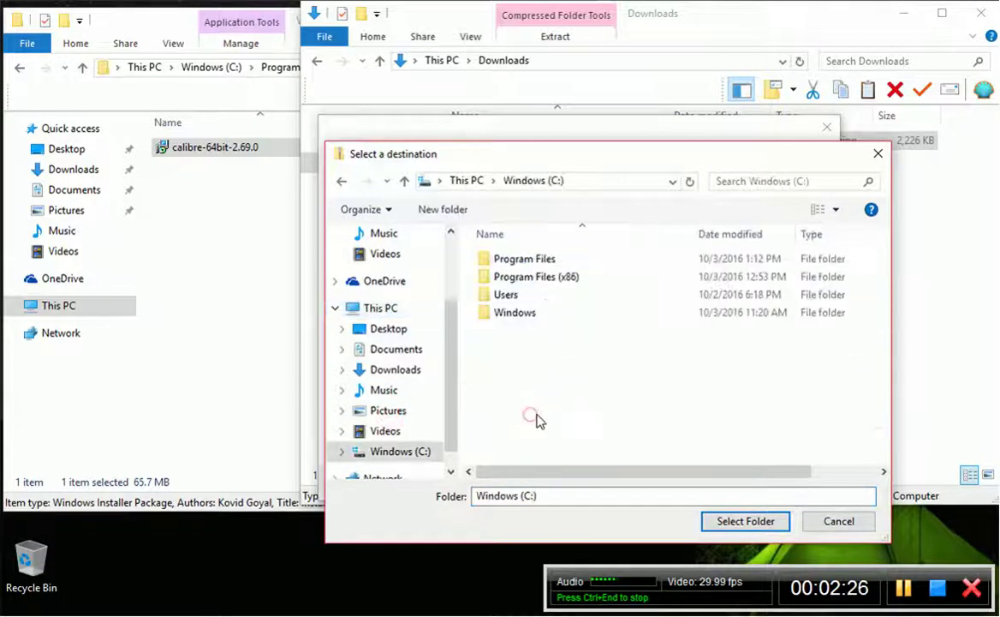
pyautogui.click(546, 260)
pyautogui.doubleClick(546, 259)
pyautogui.doubleClick(527, 275)
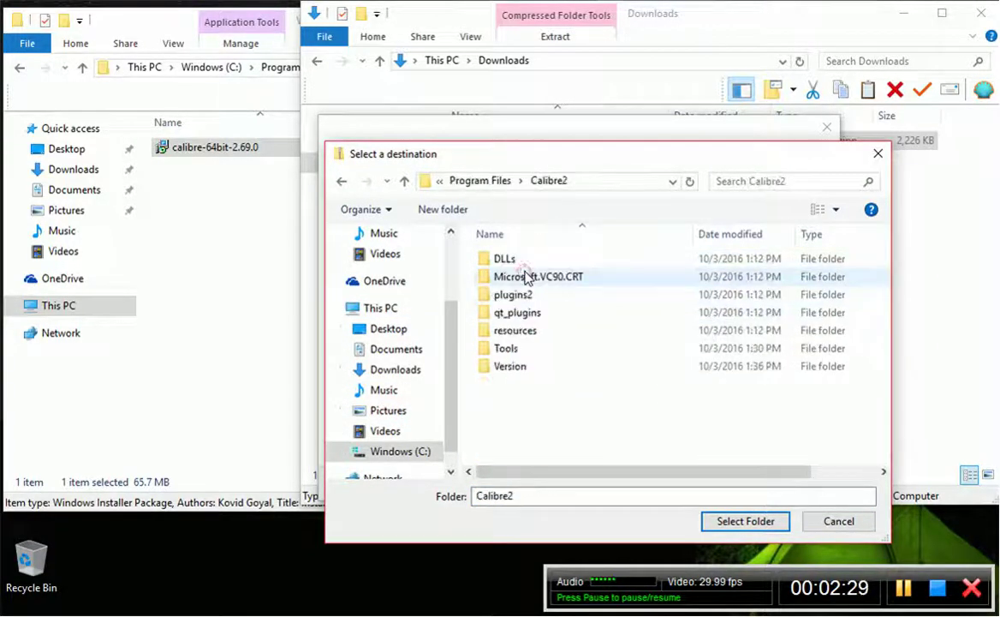
pyautogui.doubleClick(510, 349)
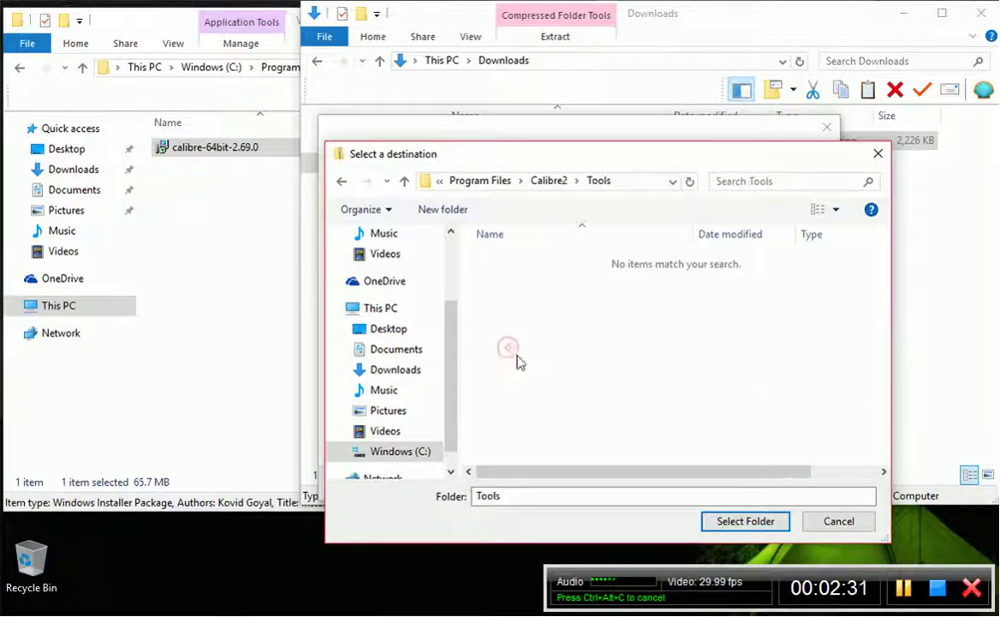
pyautogui.click(757, 522)
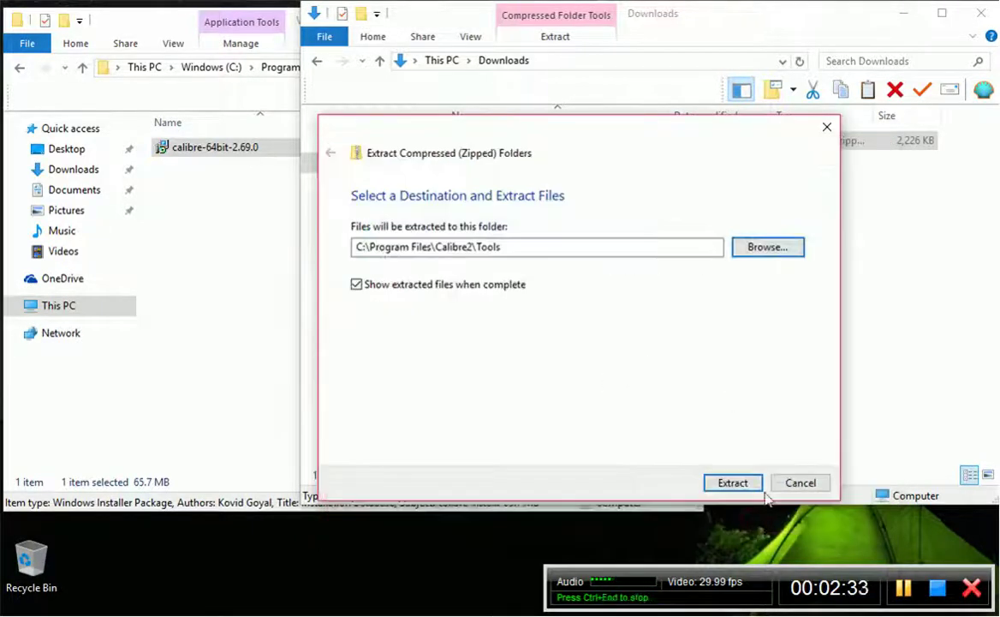
# Run the extraction, granting administrator permission for all items
pyautogui.click(733, 482)
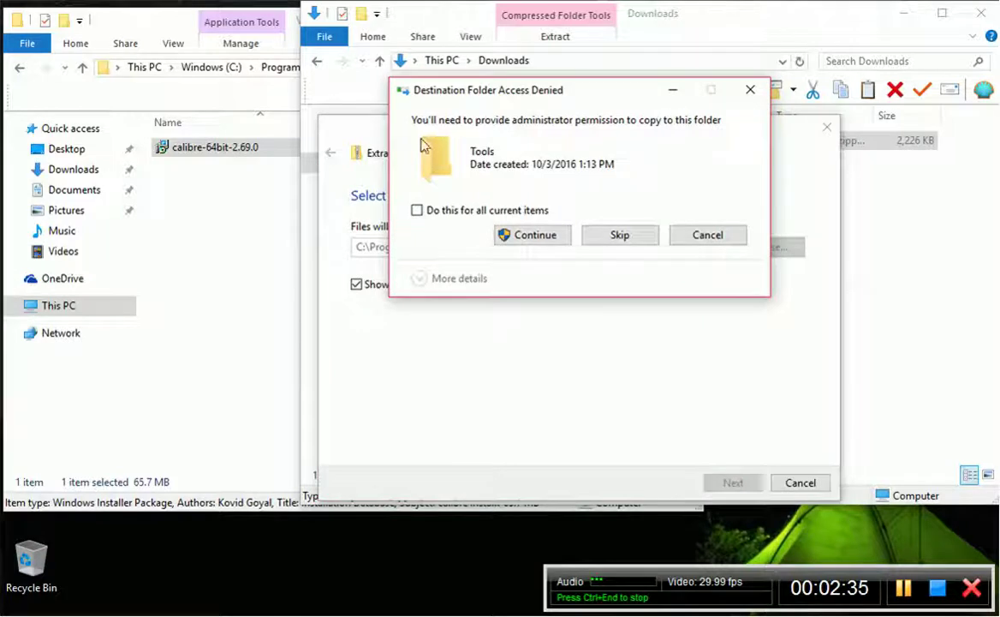
pyautogui.click(416, 210)
pyautogui.click(529, 238)
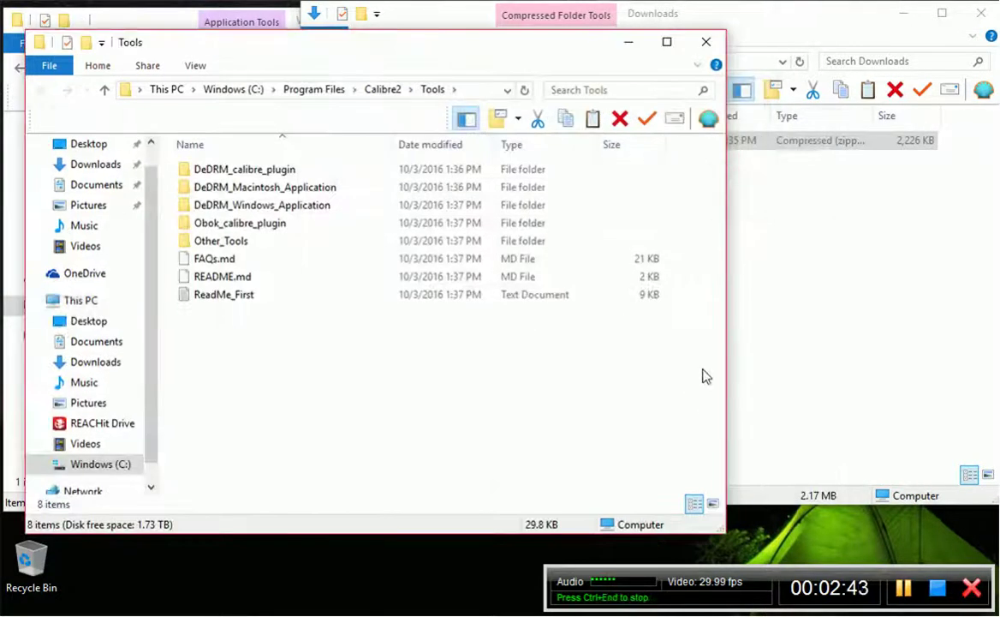
# Create a new folder named 6.5.1 inside Tools
pyautogui.rightClick(289, 360)
pyautogui.click(384, 547)
pyautogui.click(508, 547)
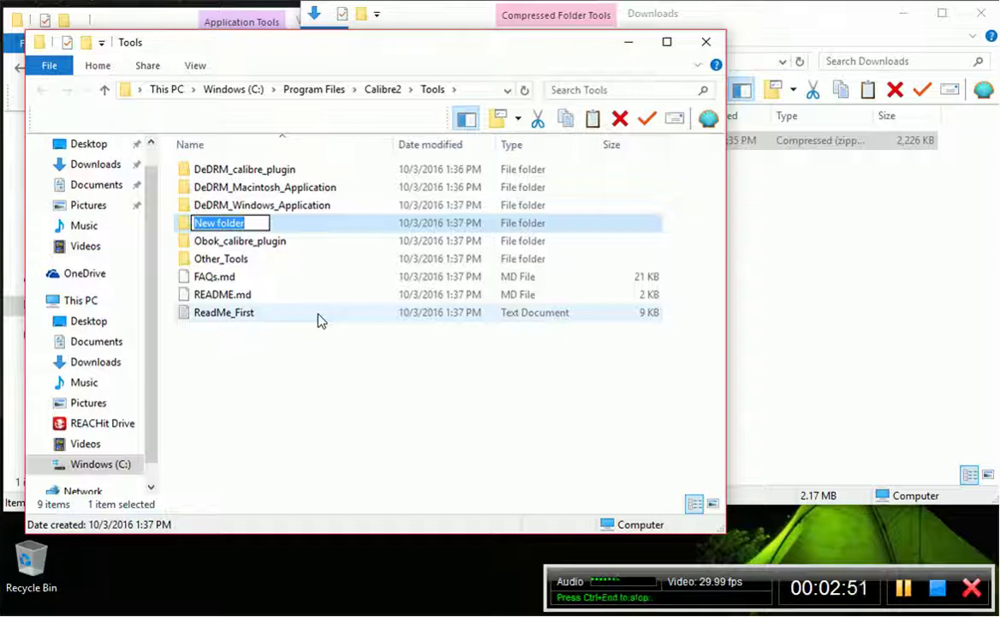
pyautogui.write('6.5.1')
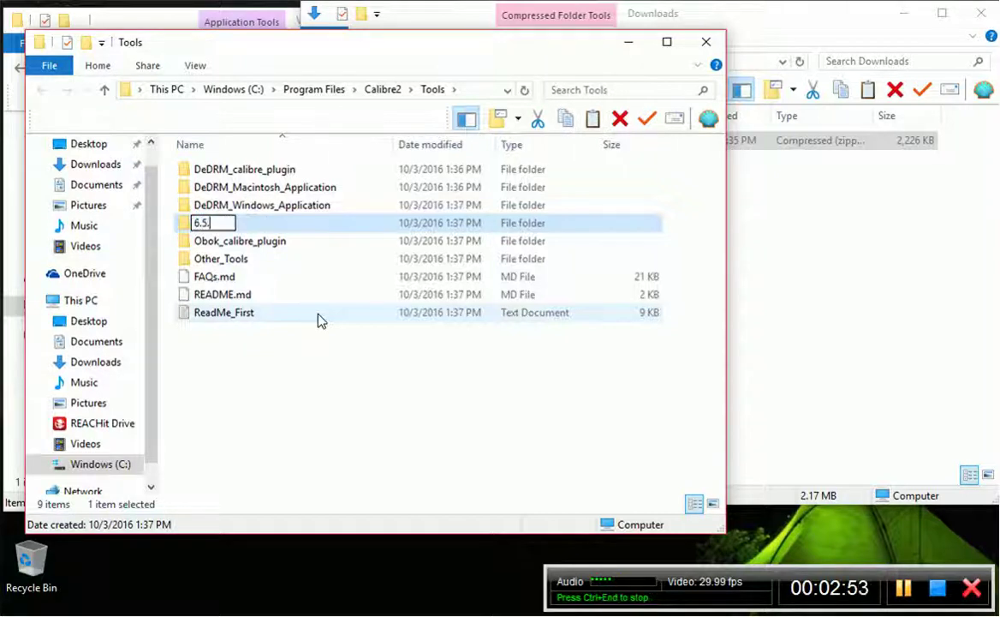
pyautogui.click(875, 266)
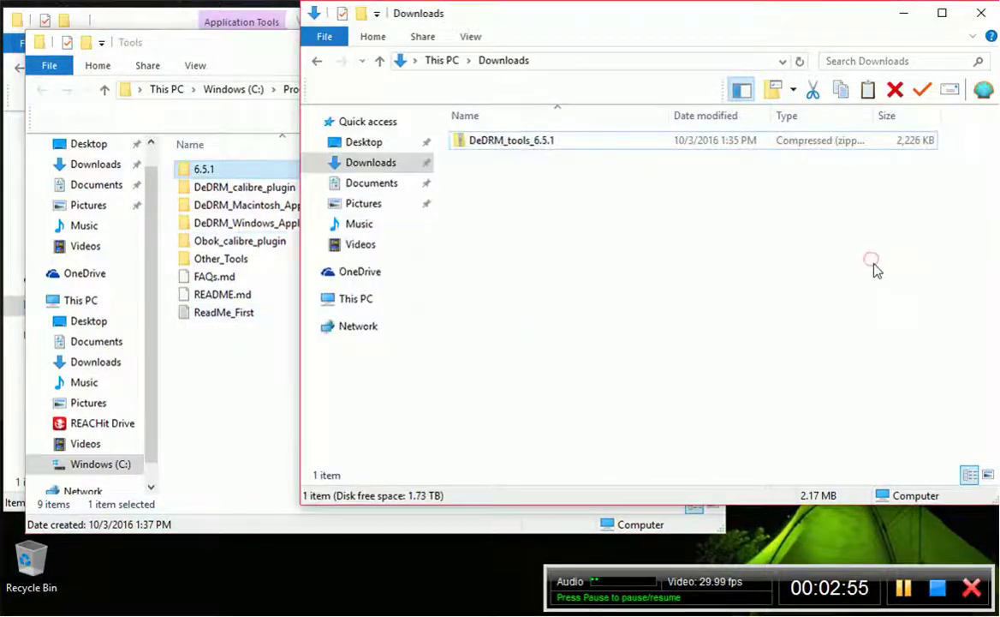
# Move all eight extracted DeDRM items into the 6.5.1 folder, granting permission
pyautogui.click(221, 396)
pyautogui.moveTo(273, 322); pyautogui.dragTo(207, 173)
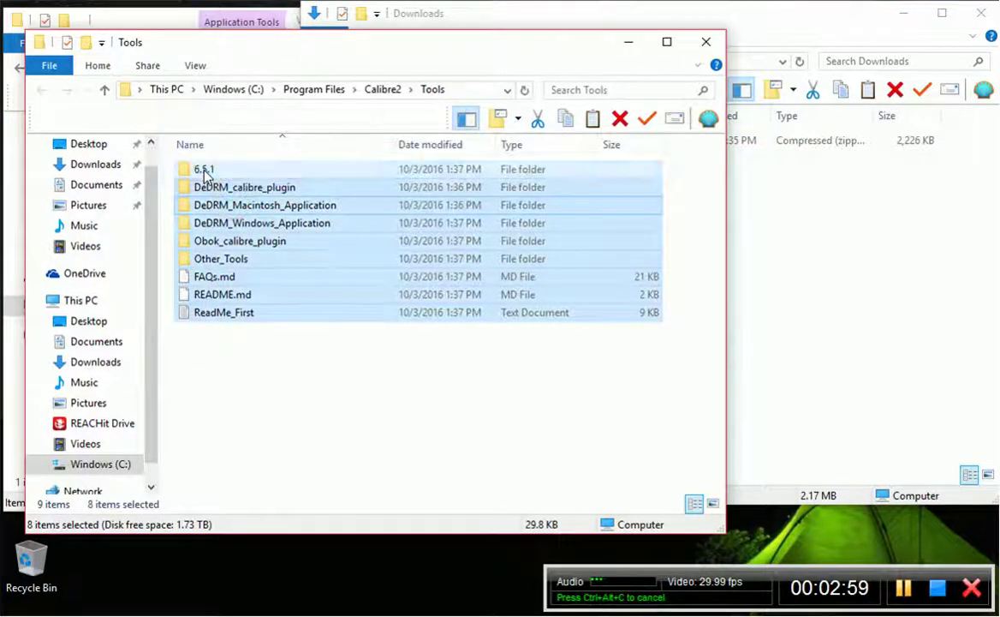
pyautogui.click(532, 236)
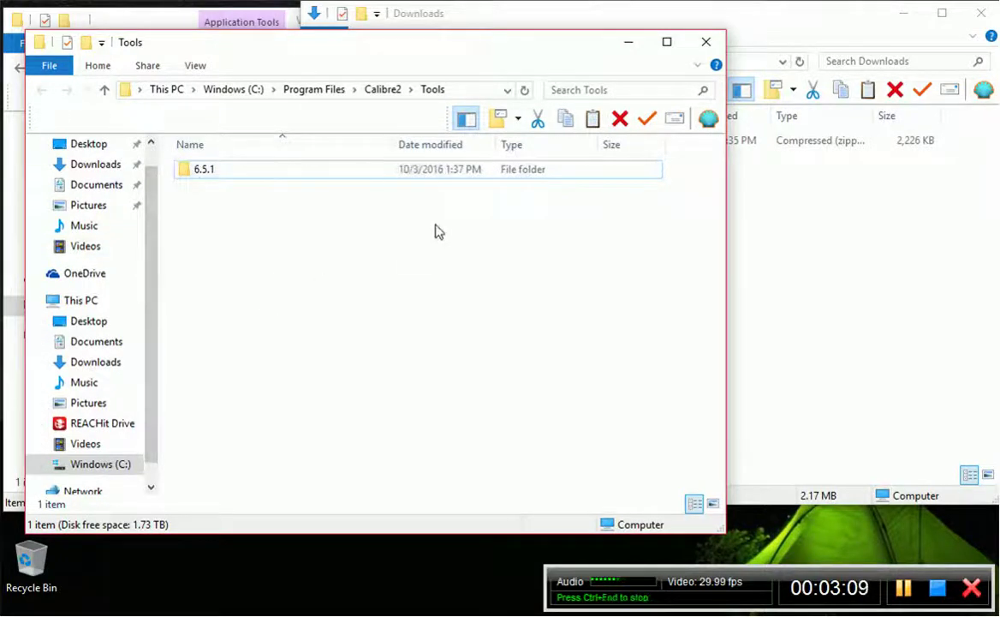
# Drag DeDRM_tools_6.5.1.zip from Downloads onto the 6.5.1 folder, then close Downloads
pyautogui.click(826, 17)
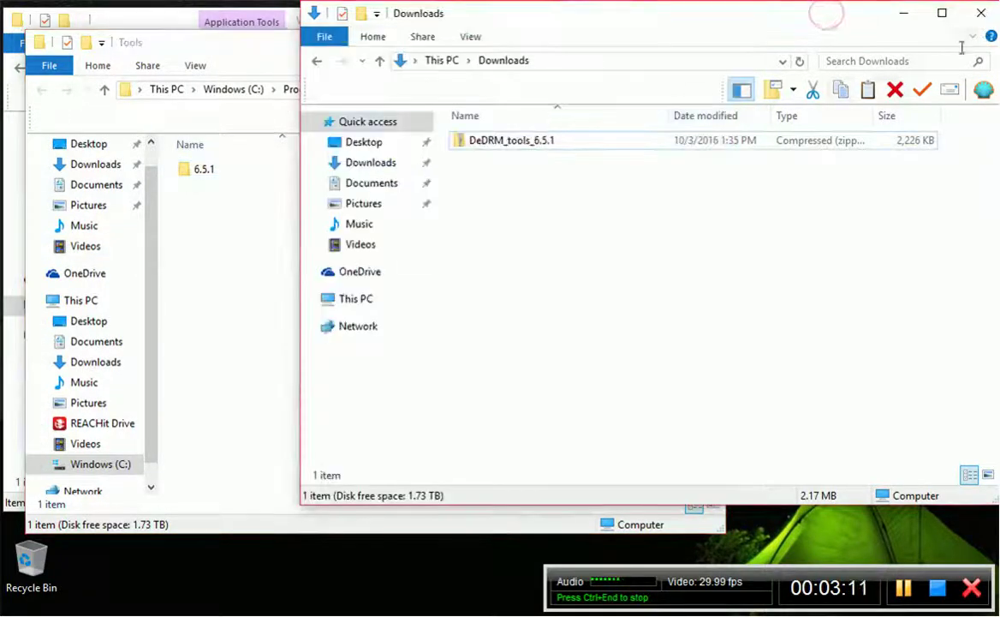
pyautogui.click(599, 142)
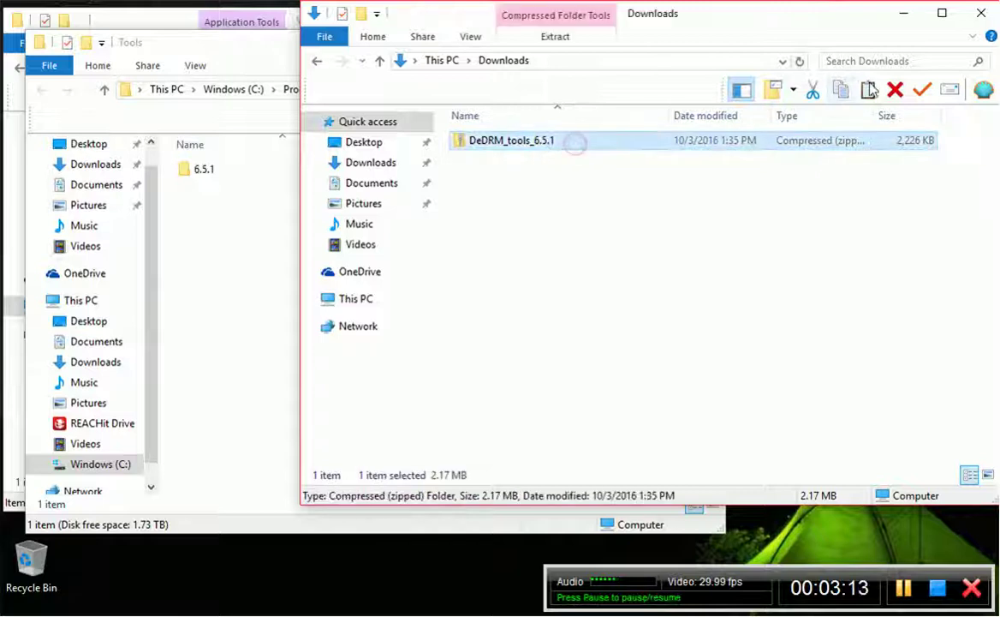
pyautogui.moveTo(508, 143); pyautogui.dragTo(218, 180)
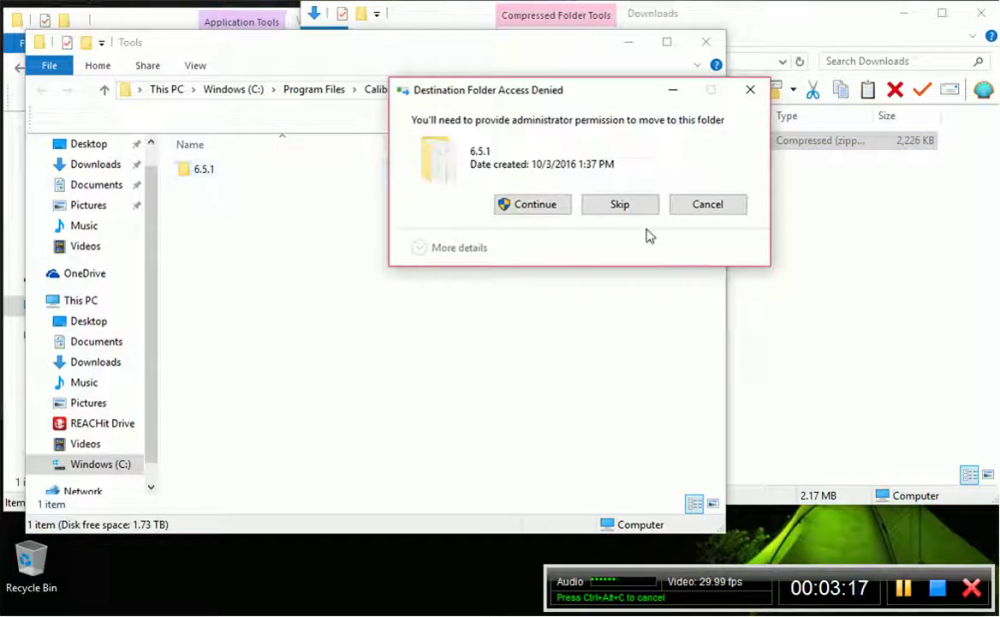
pyautogui.click(534, 205)
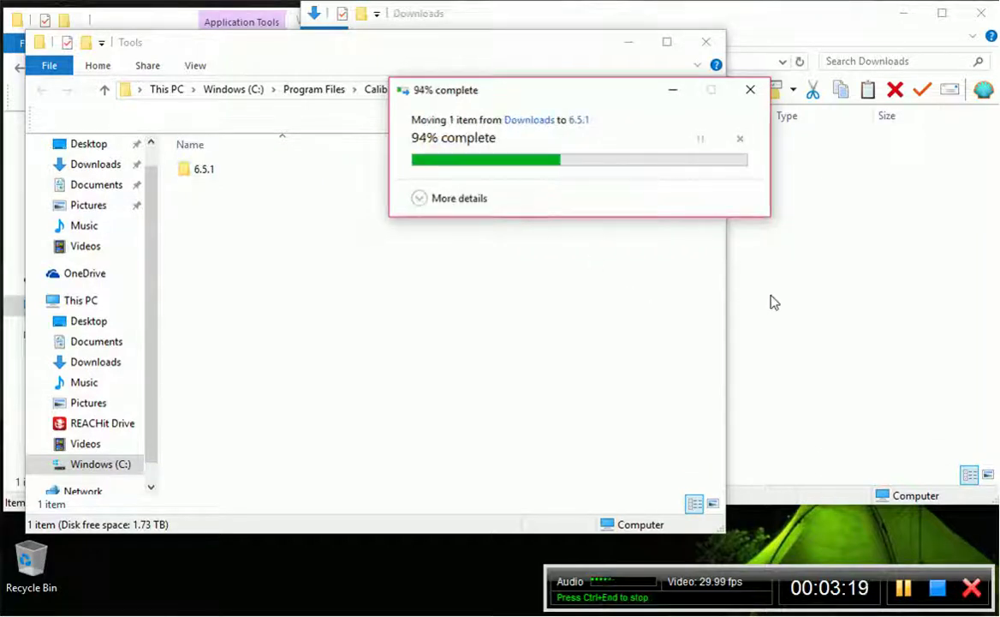
pyautogui.click(981, 15)
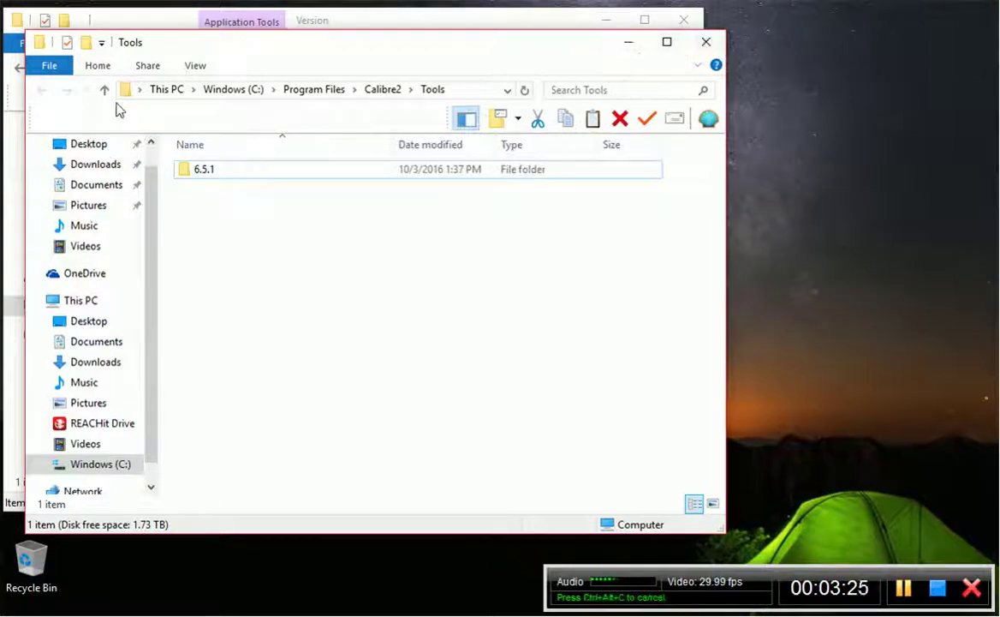
# Go up to the Calibre2 folder and launch the calibre program from its list
pyautogui.click(380, 89)
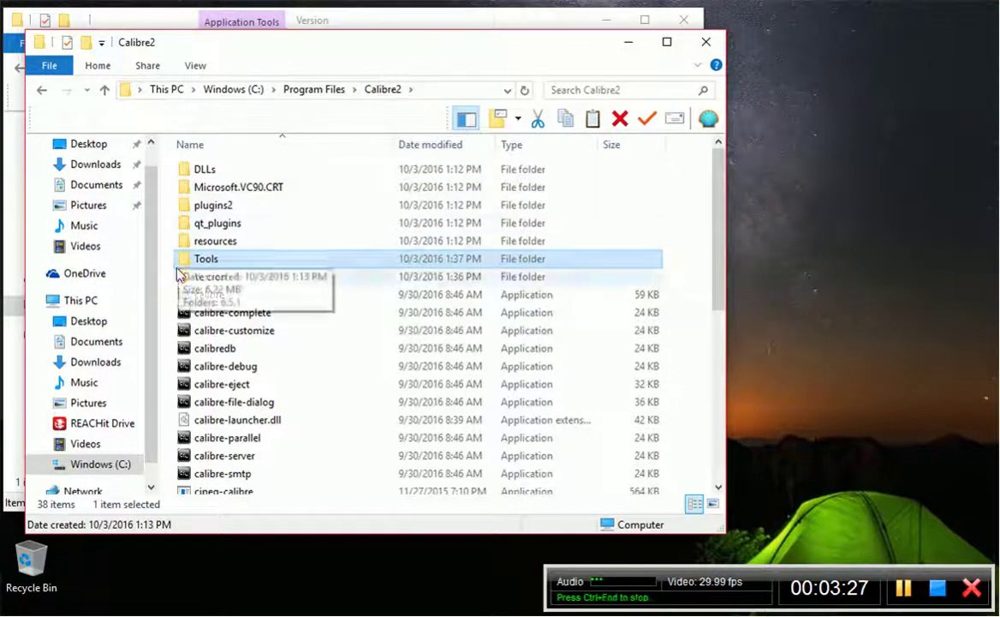
pyautogui.scroll(-6, 286, 390)
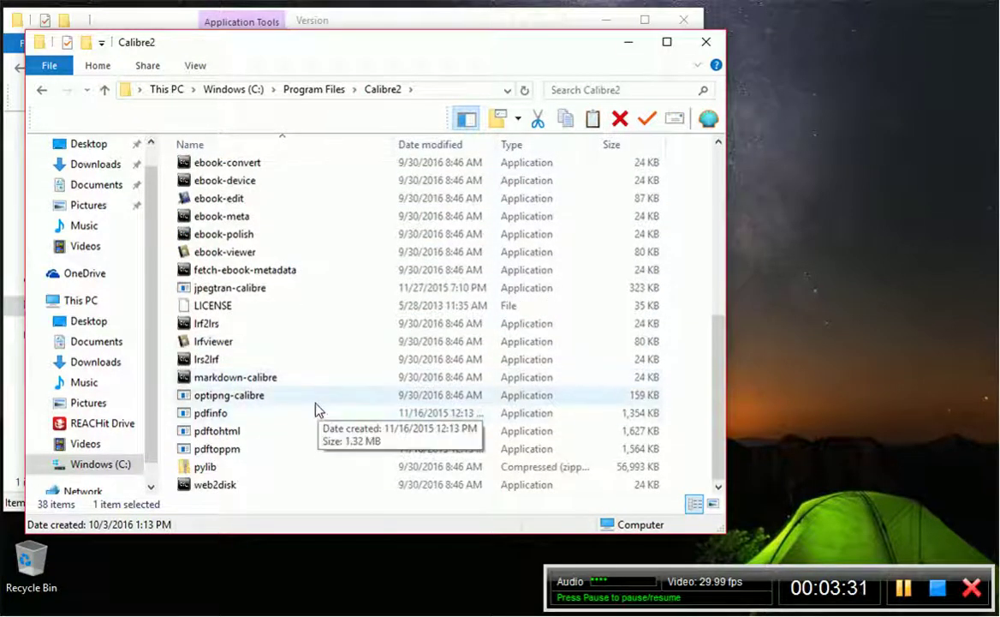
pyautogui.scroll(3, 323, 335)
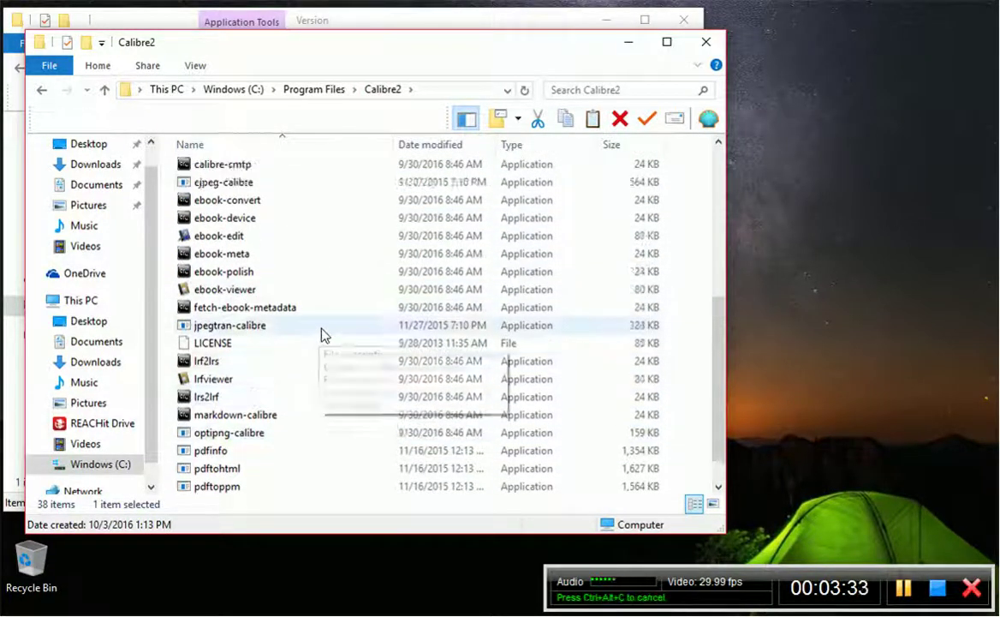
pyautogui.scroll(3, 324, 337)
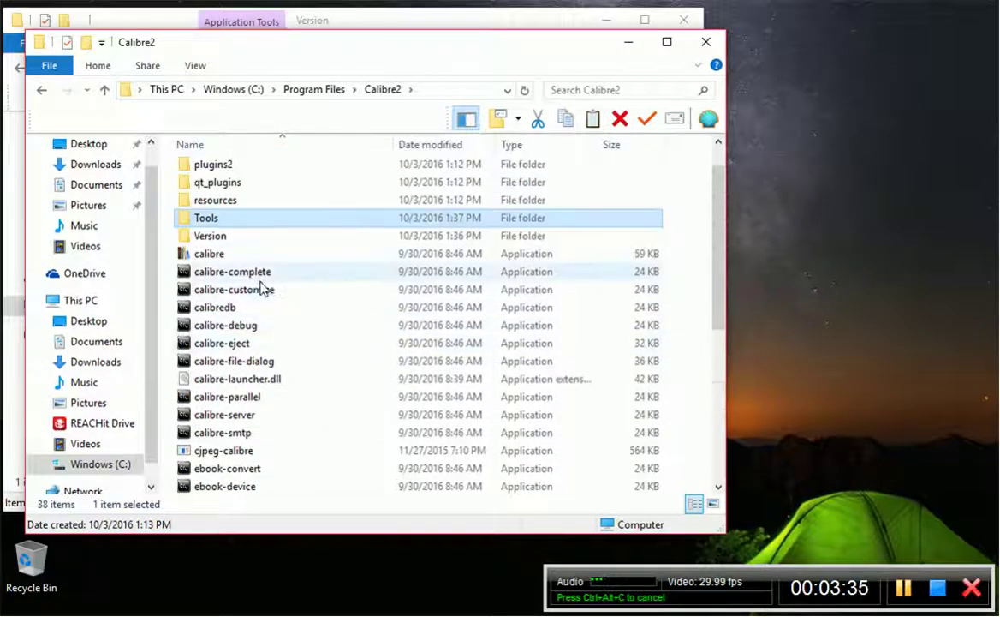
pyautogui.click(225, 256)
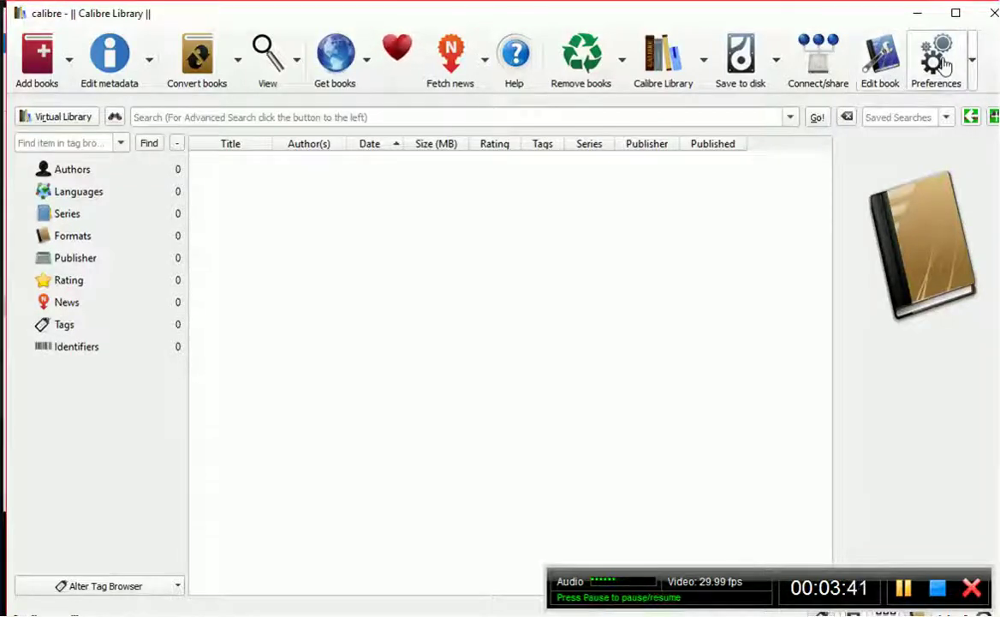
# Open calibre's Plugins preferences and expand the File type plugins group
pyautogui.click(937, 60)
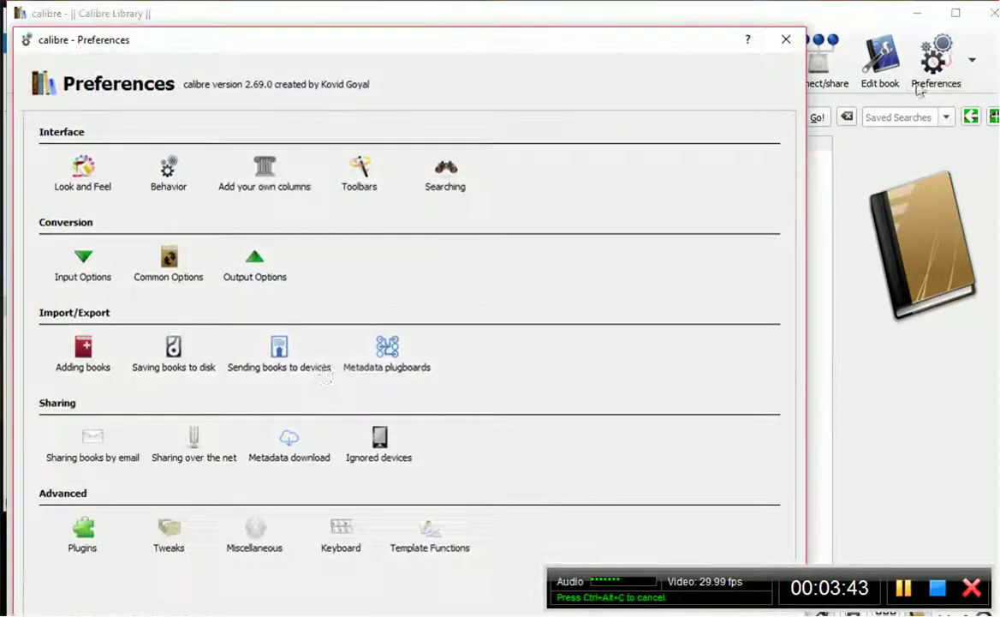
pyautogui.click(82, 532)
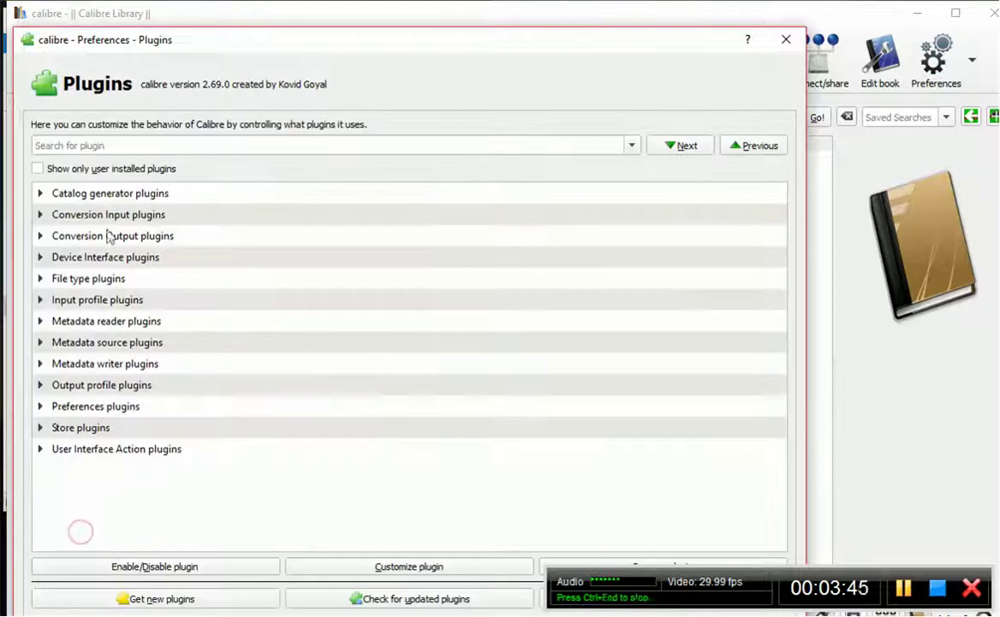
pyautogui.doubleClick(83, 279)
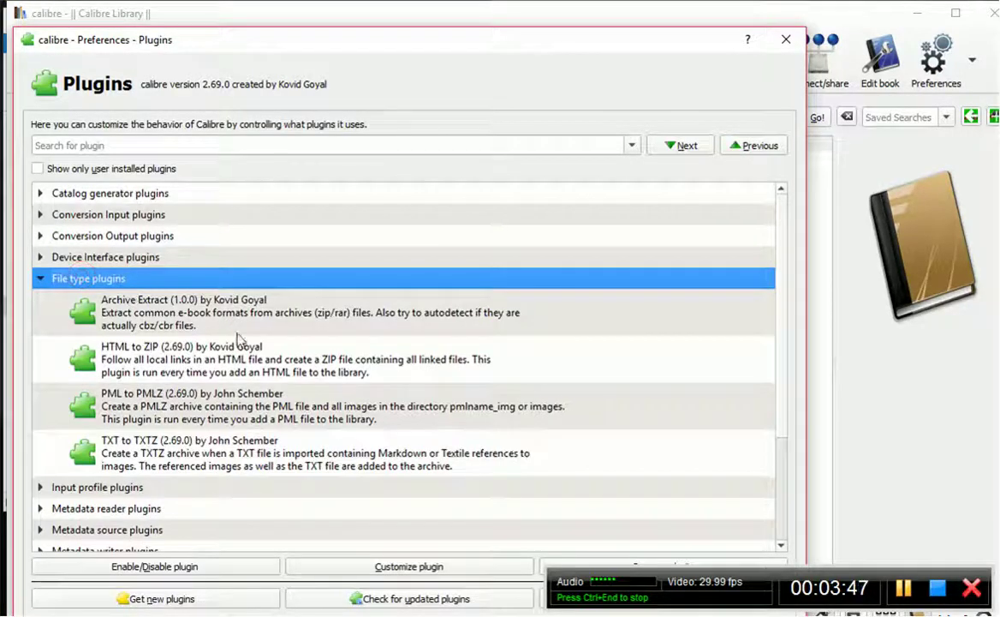
pyautogui.click(891, 585)
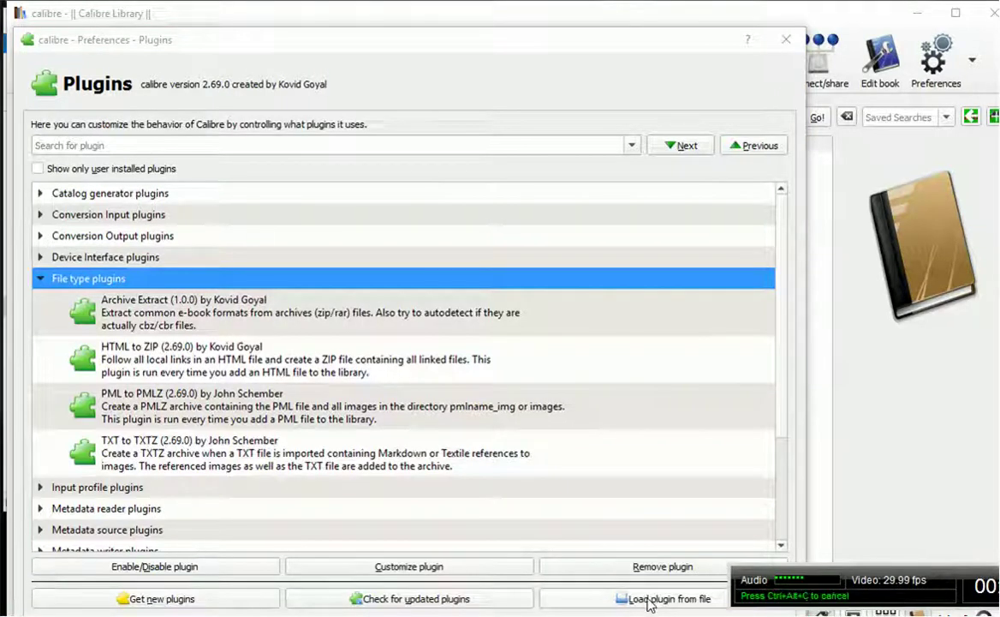
# Load DeDRM_plugin.zip from 6.5.1\DeDRM_calibre_plugin, confirming the warning and success message
pyautogui.click(608, 599)
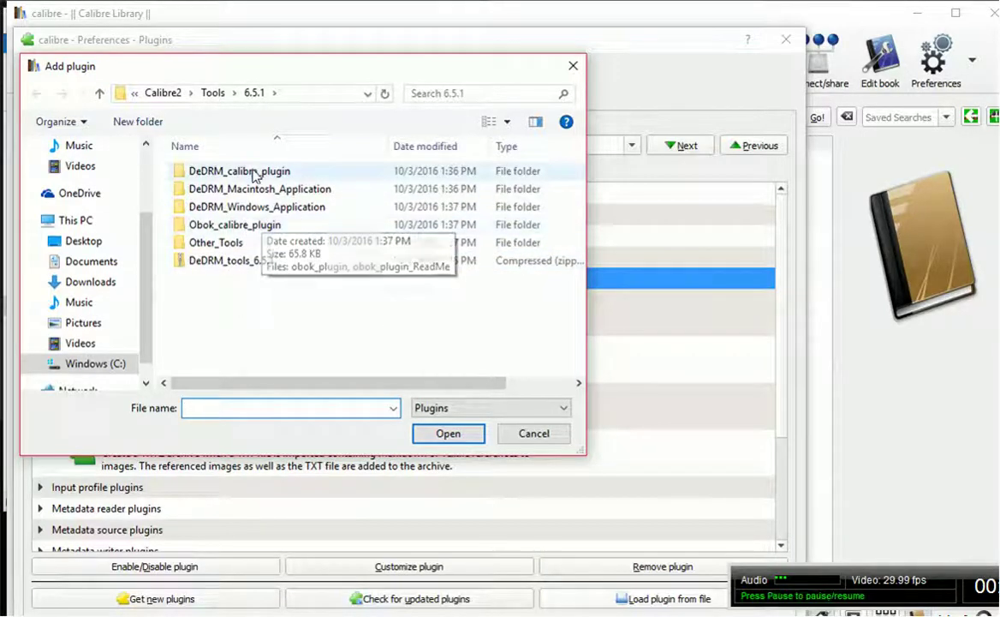
pyautogui.click(258, 174)
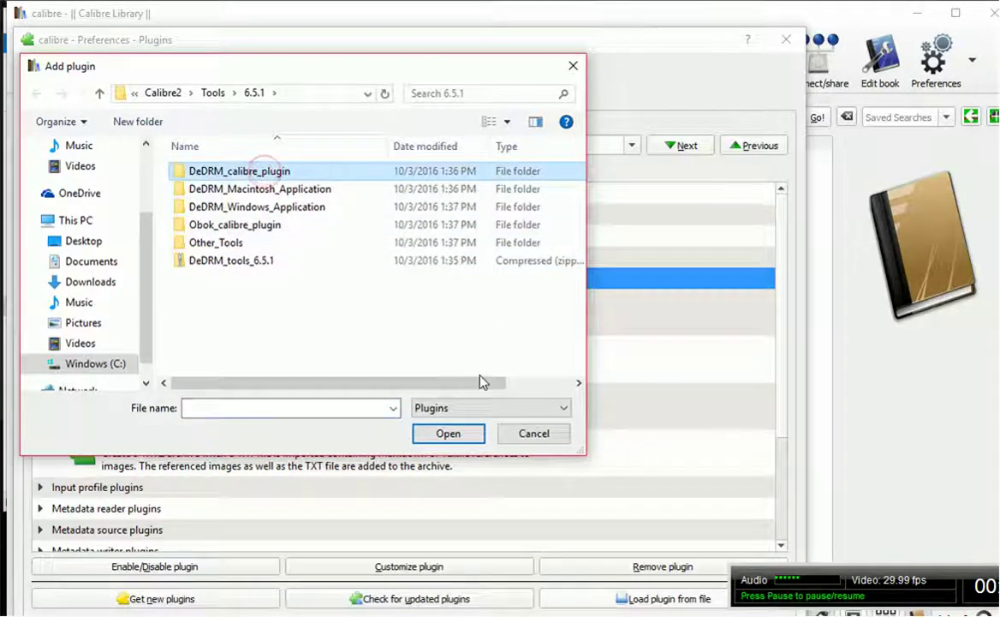
pyautogui.click(461, 434)
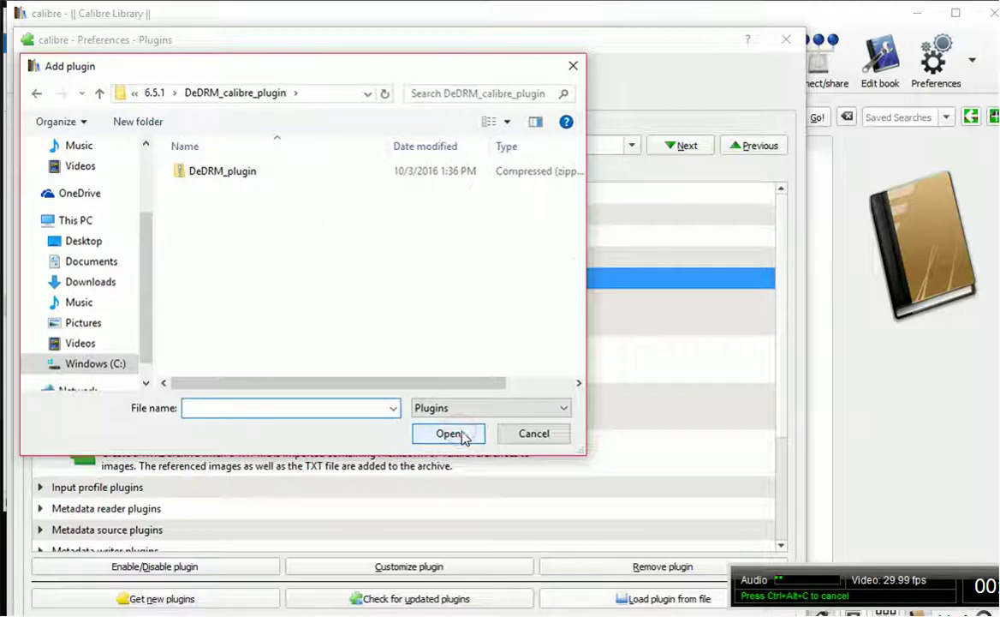
pyautogui.doubleClick(232, 172)
pyautogui.click(520, 439)
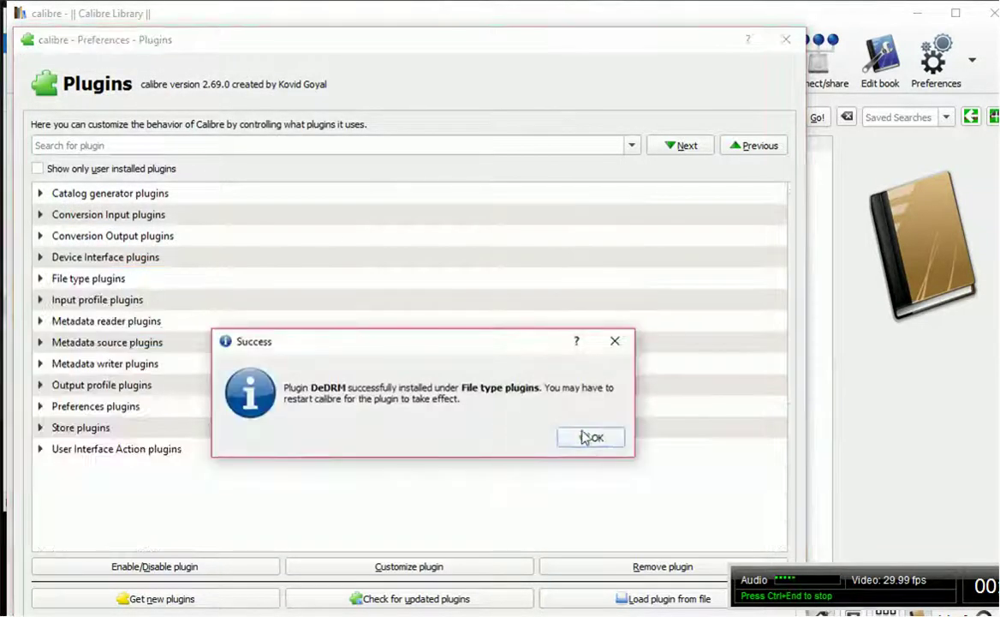
pyautogui.click(585, 437)
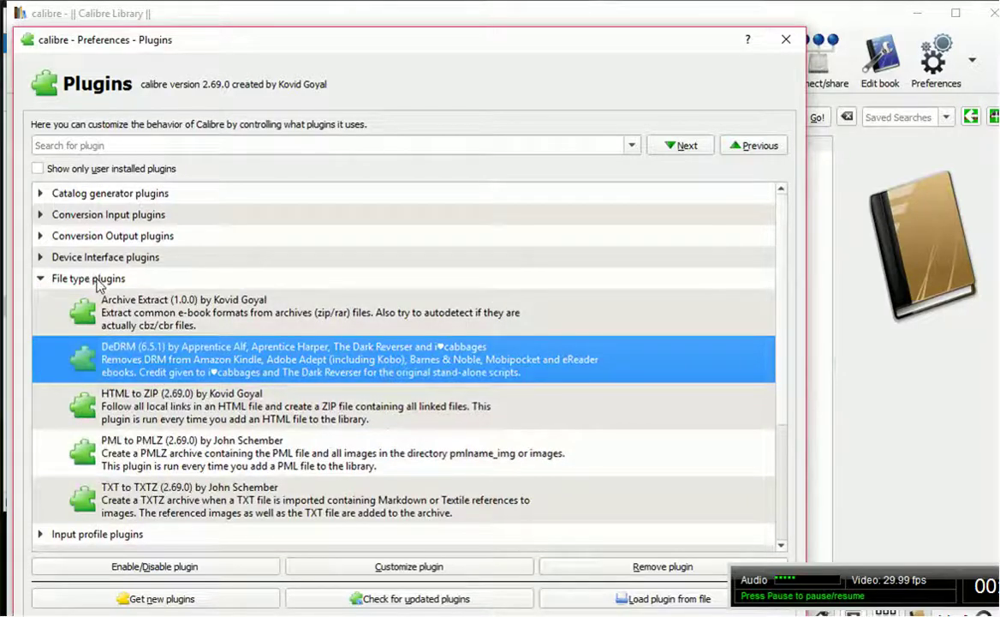
# Load obok_plugin.zip from 6.5.1\Obok_calibre_plugin, accepting the warning and default toolbar placements
pyautogui.click(609, 599)
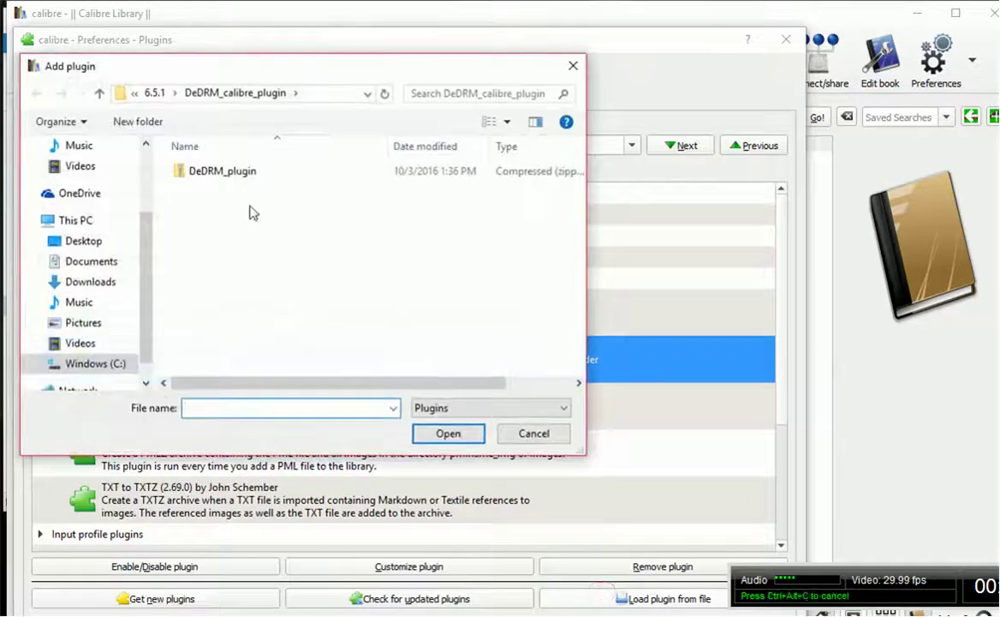
pyautogui.click(226, 91)
pyautogui.click(151, 93)
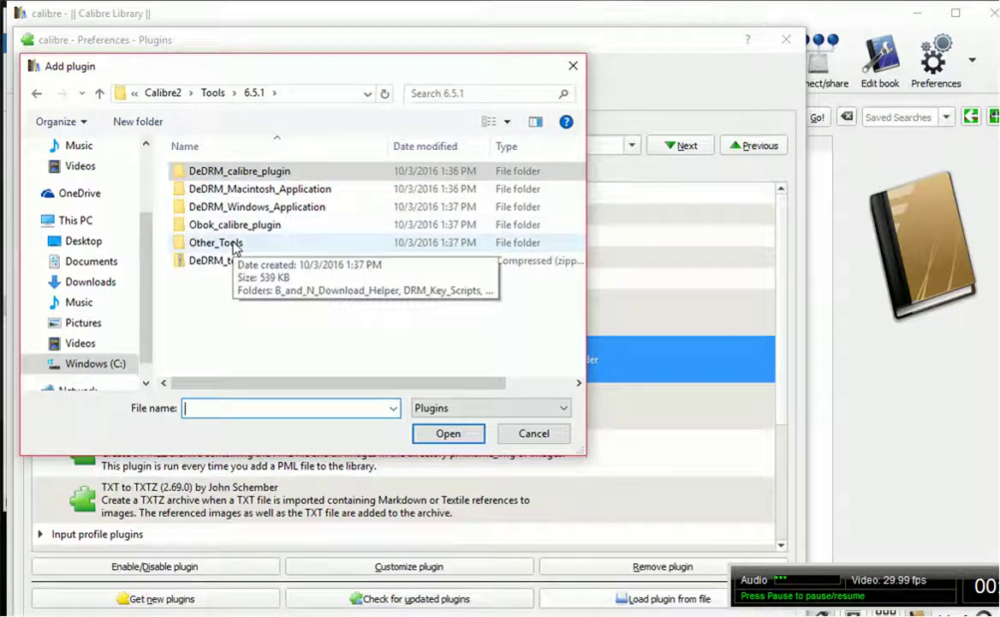
pyautogui.click(257, 224)
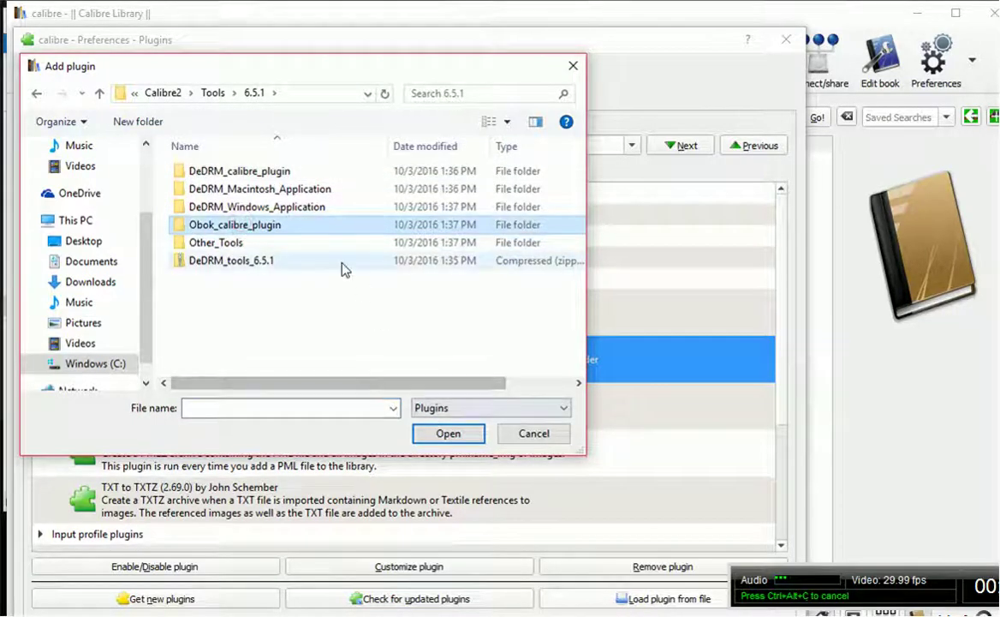
pyautogui.doubleClick(287, 224)
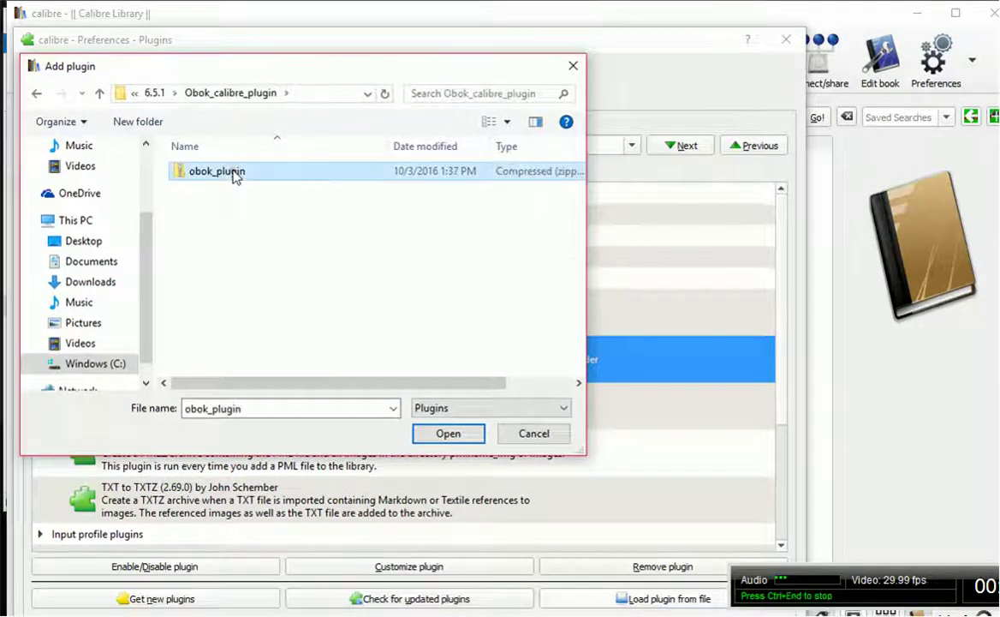
pyautogui.doubleClick(235, 171)
pyautogui.click(507, 437)
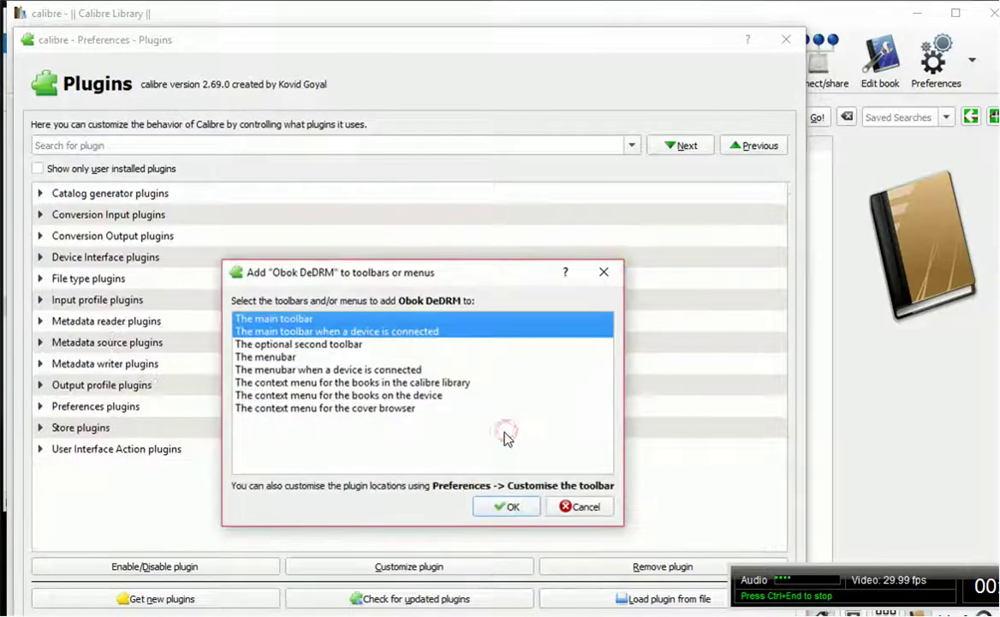
pyautogui.click(509, 506)
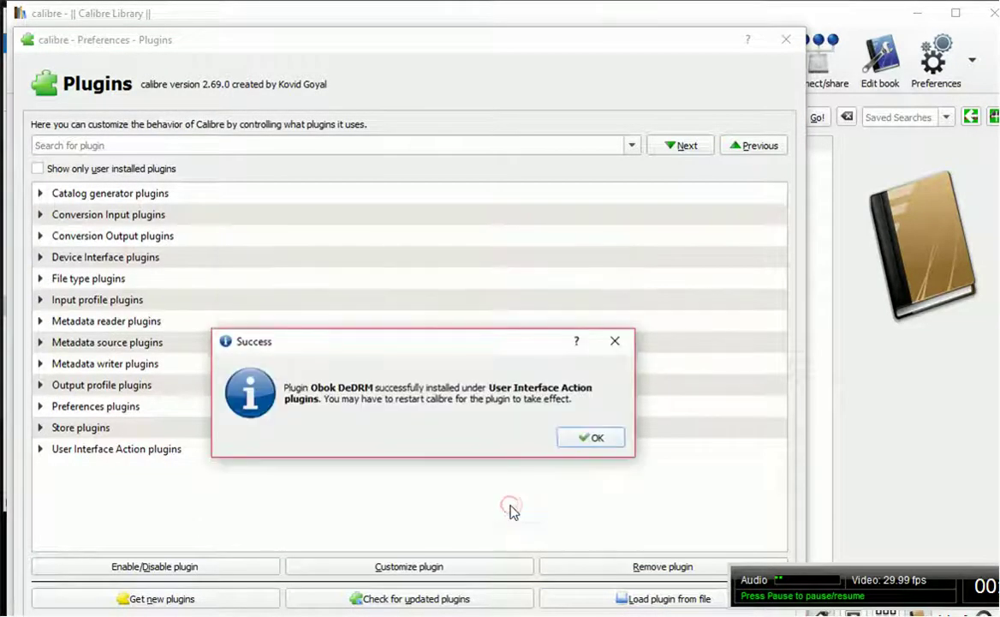
pyautogui.click(590, 438)
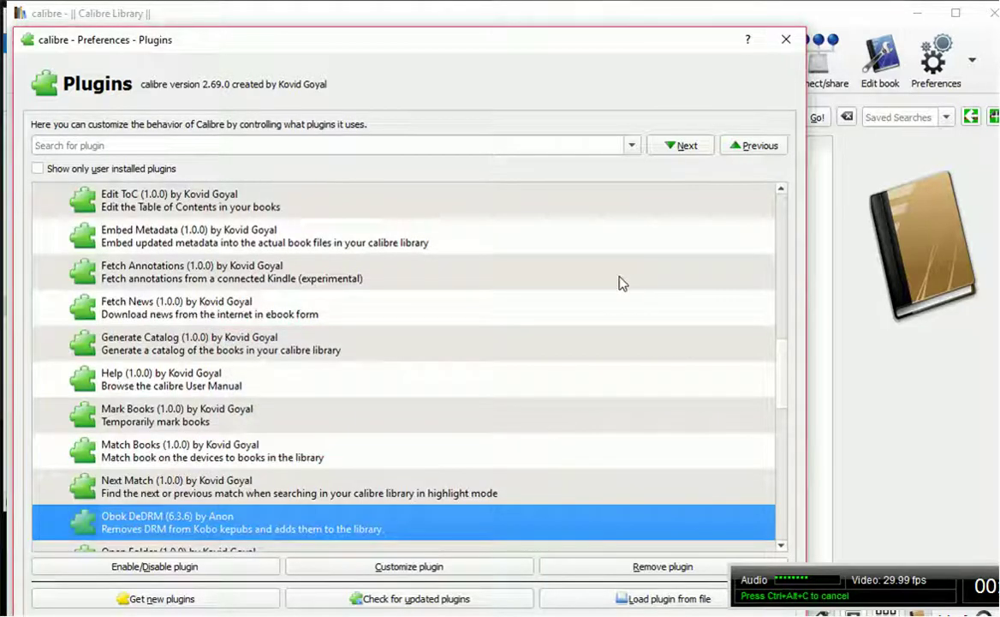